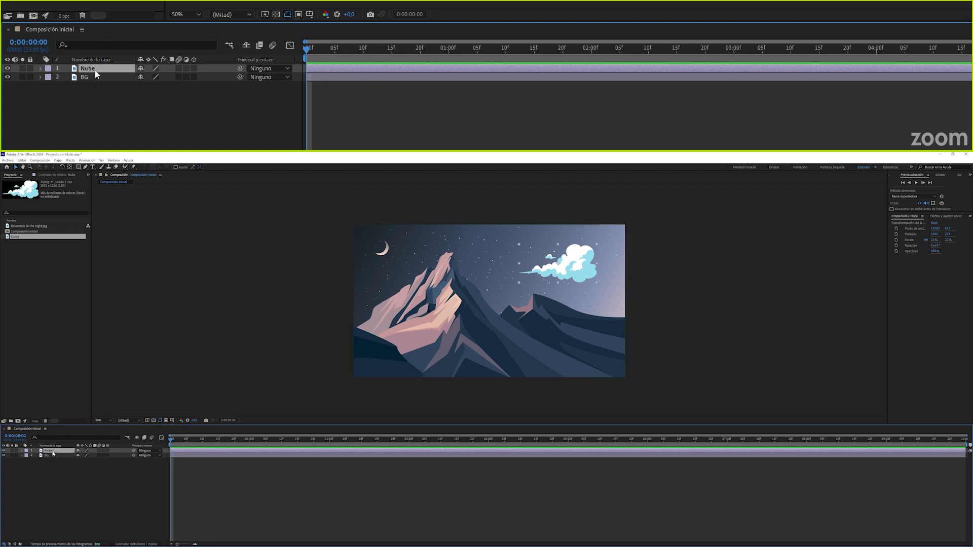
Step: Reveal the Transform properties of the Nube layer and select its Position property
click(41, 70)
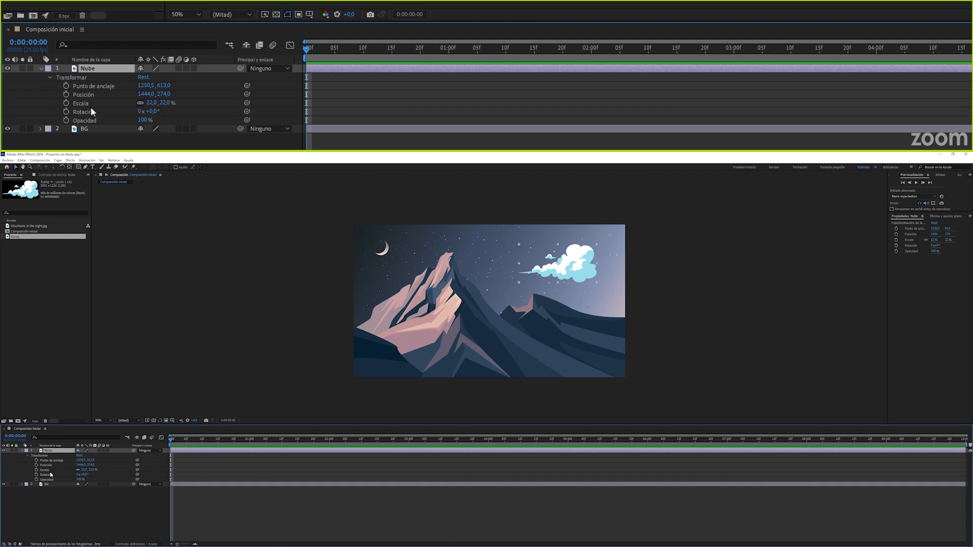
click(84, 80)
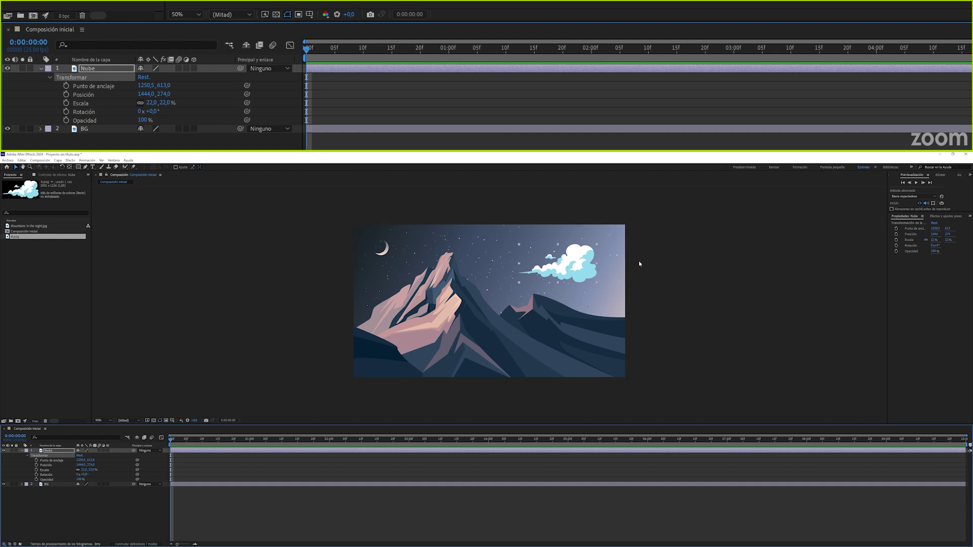
click(84, 96)
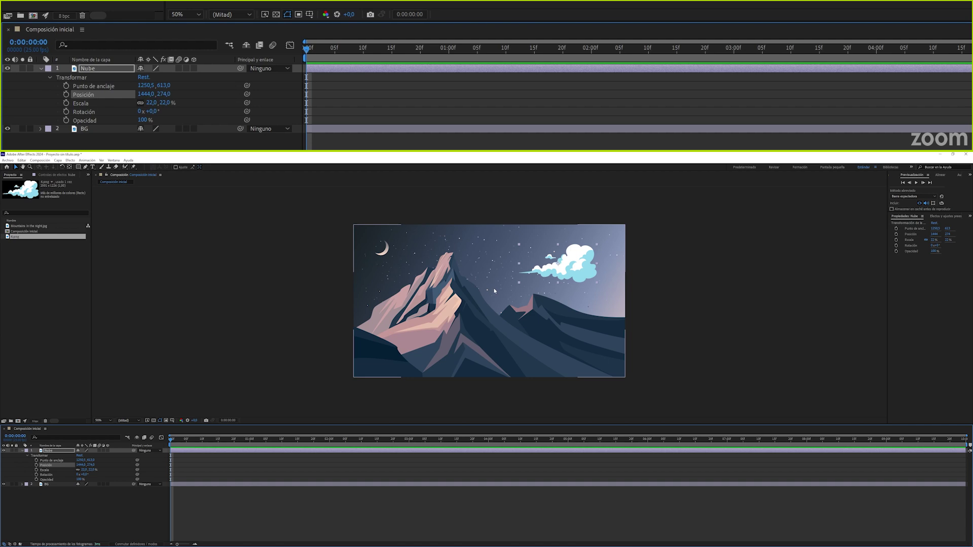
Step: Try moving the cloud around the scene, adjusting its X position to 1325 and Y position to 399
drag(572, 269, 445, 317)
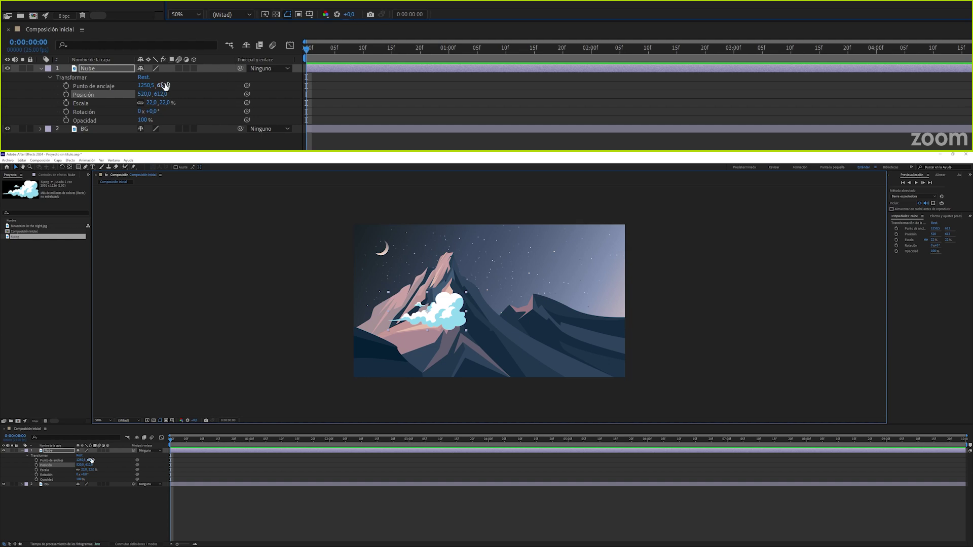
drag(145, 95, 156, 96)
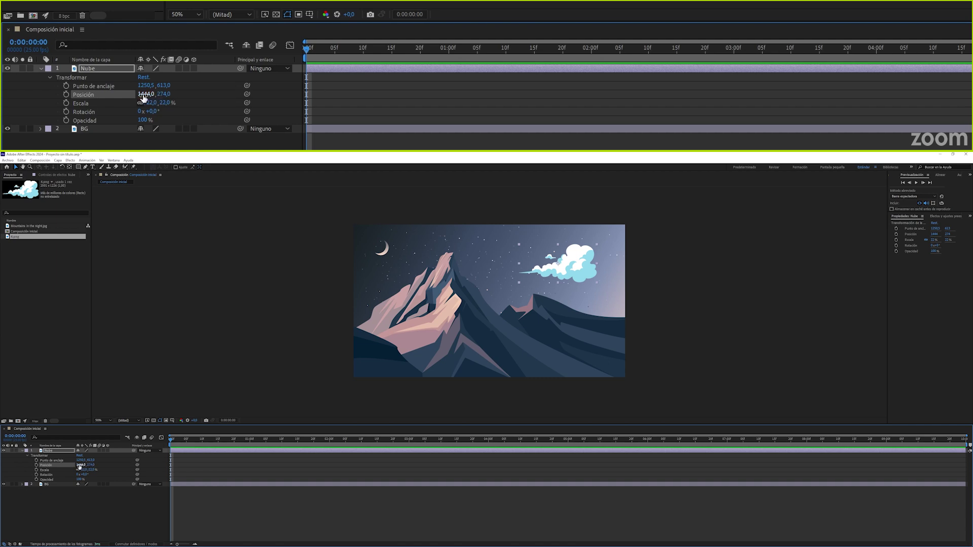
drag(80, 467, 49, 470)
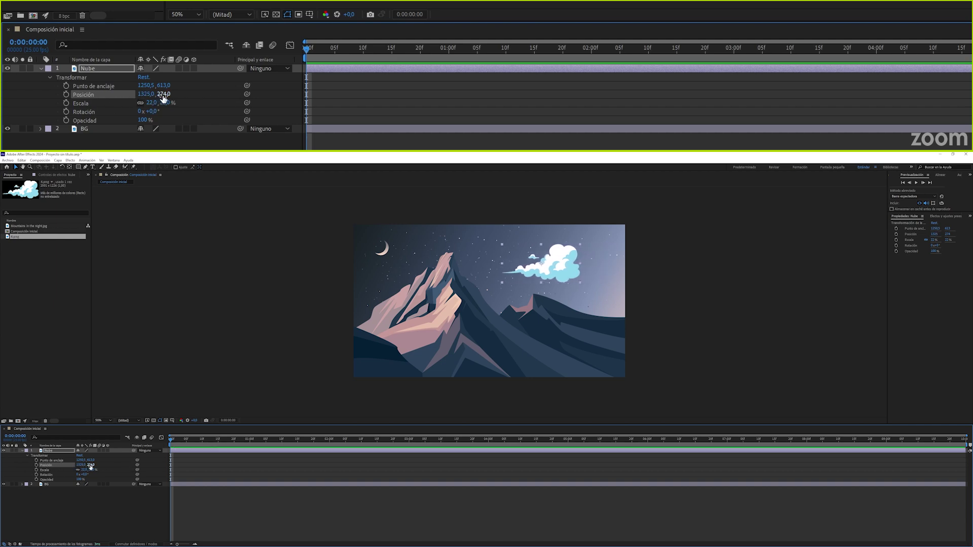
drag(91, 466, 126, 466)
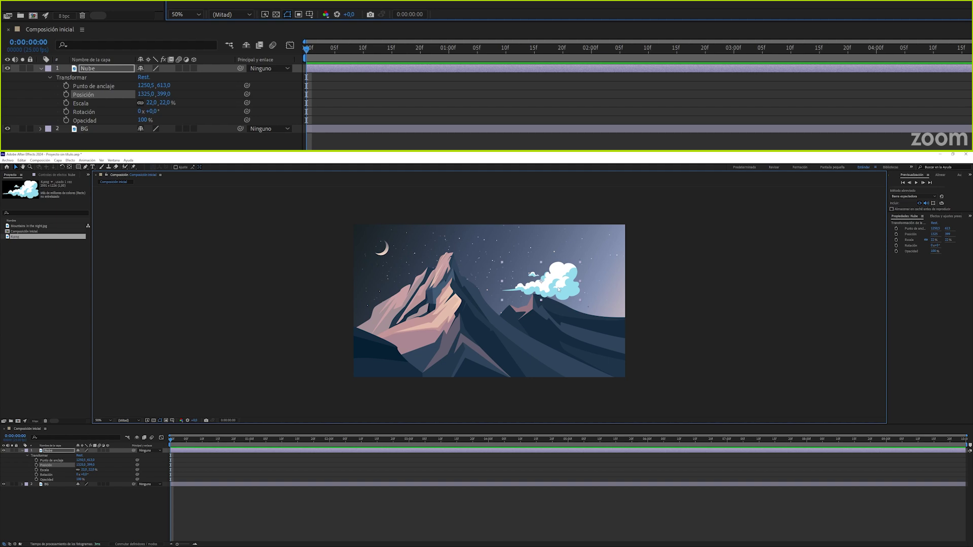
Step: Place the cloud over the scene's left edge at 27, 359 and start Position keyframing at 0:00:00:00
drag(558, 289, 375, 284)
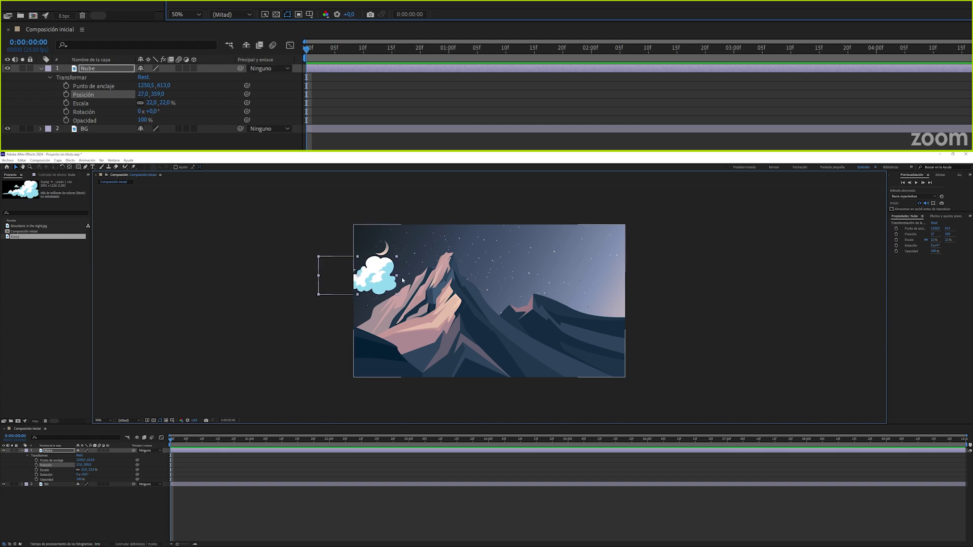
mouse_move(174, 439)
mouse_down()
mouse_move(559, 447)
mouse_move(175, 444)
mouse_move(495, 461)
mouse_move(882, 446)
mouse_move(160, 450)
mouse_up()
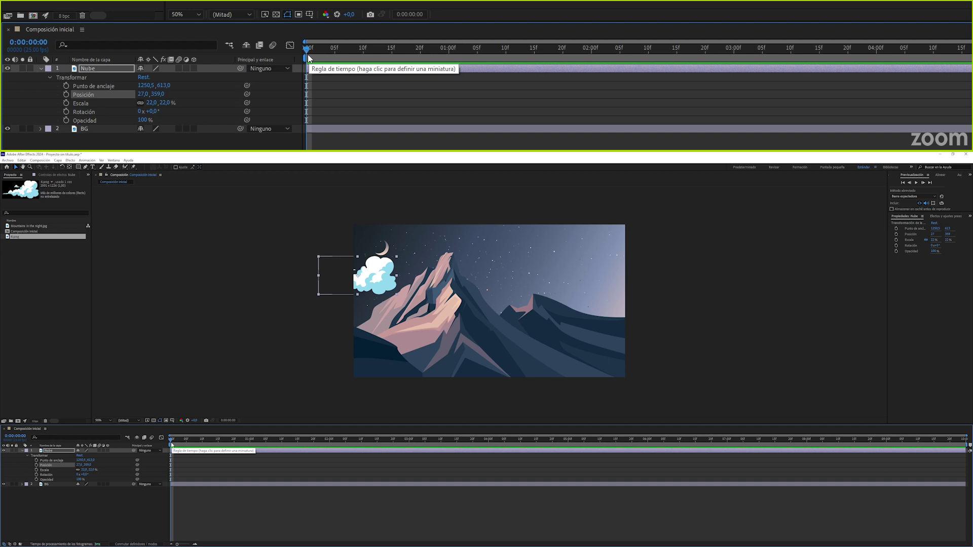
click(66, 94)
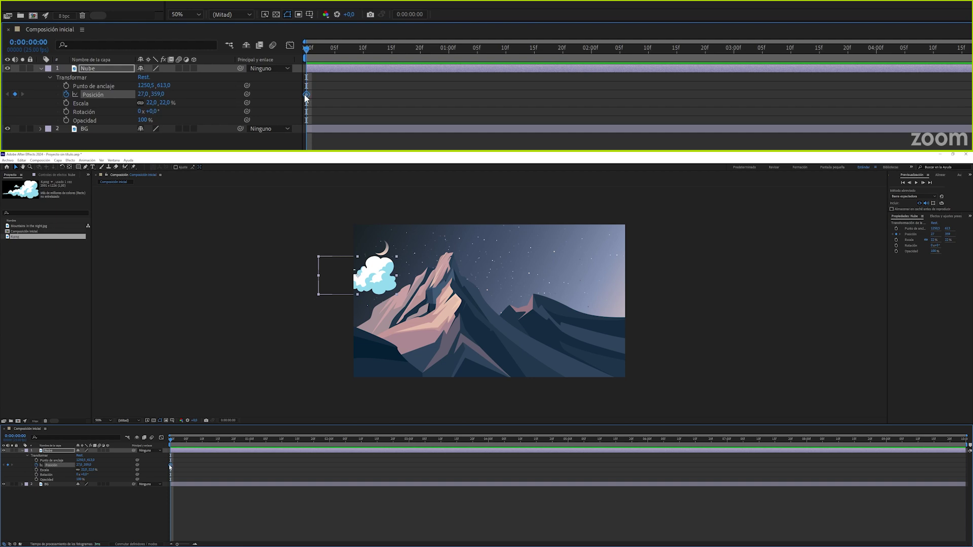
Step: Add a second Position keyframe at 0:00:05:00 with the cloud moved horizontally beyond the scene's right edge to 2241, 359
mouse_move(306, 97)
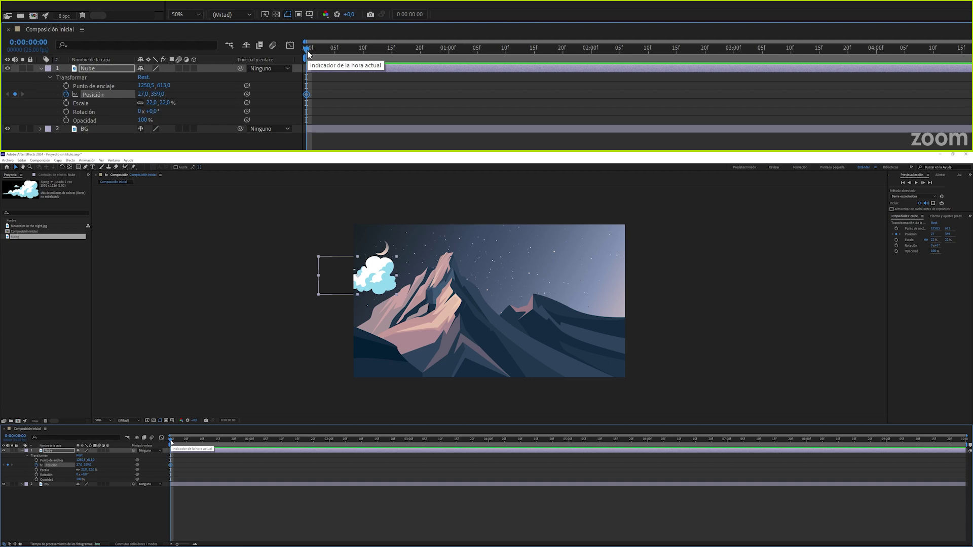
drag(171, 441, 568, 450)
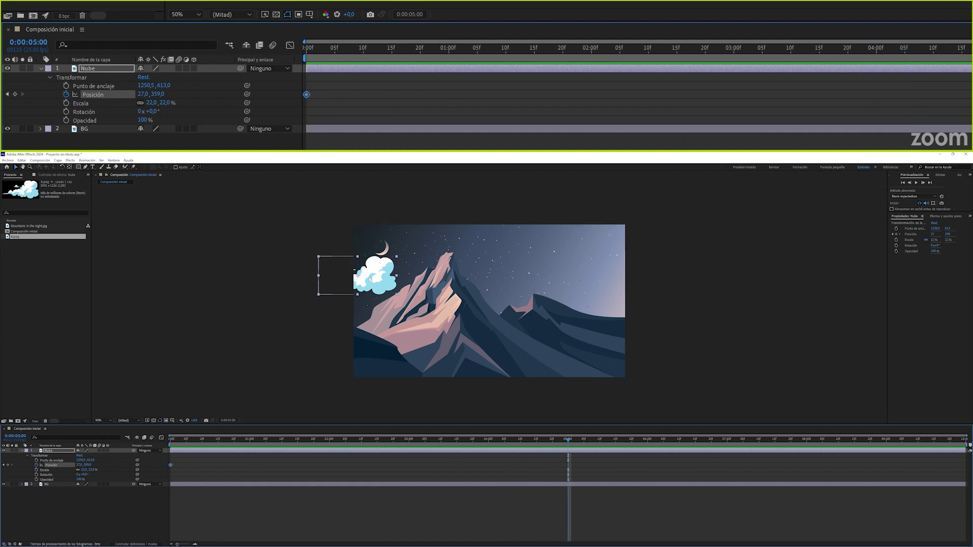
drag(370, 279, 682, 271)
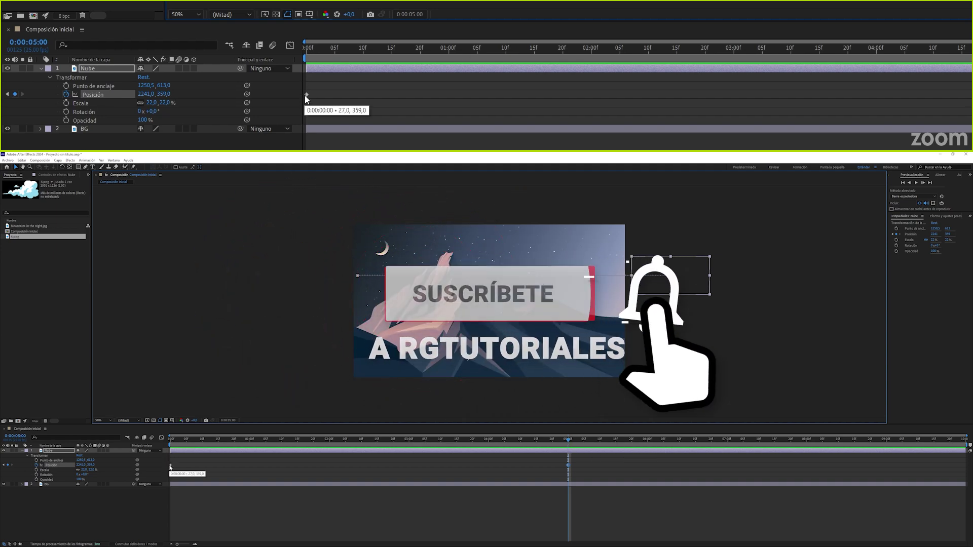
Step: Check both Position keyframes and preview the cloud travelling across the scene
key(Home)
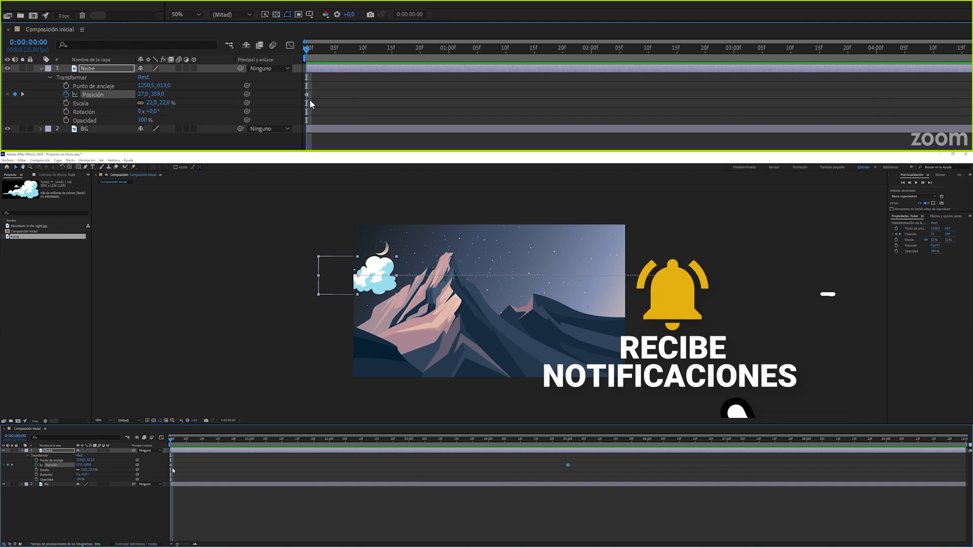
click(568, 441)
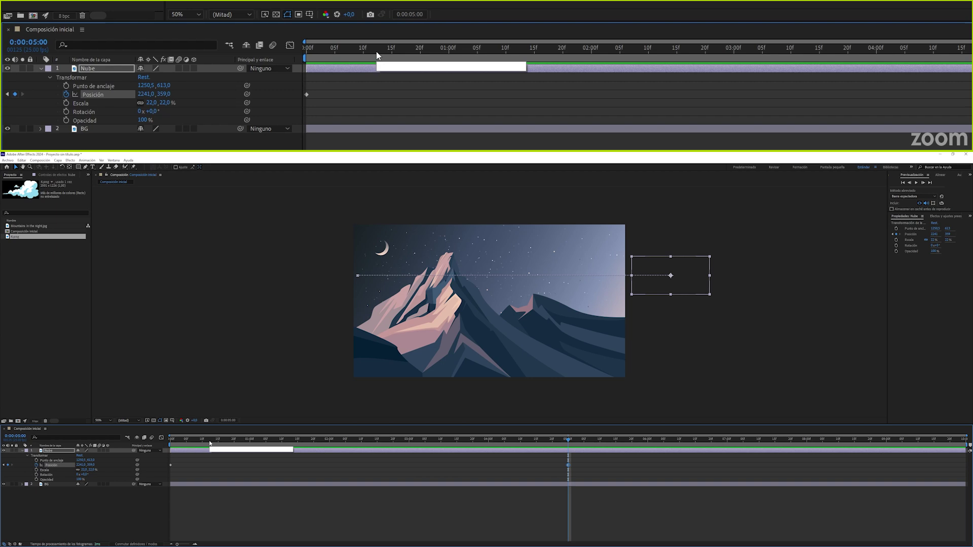
key(Home)
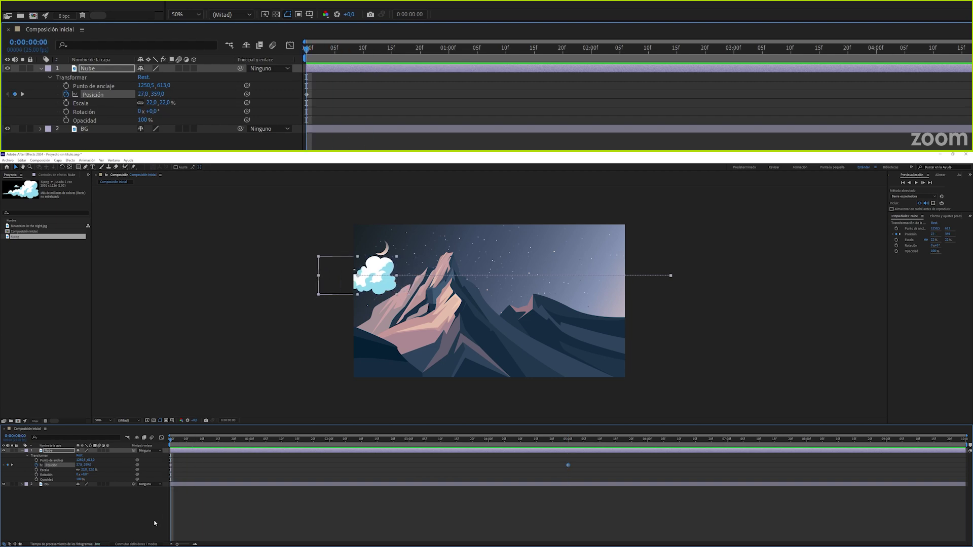
key(space)
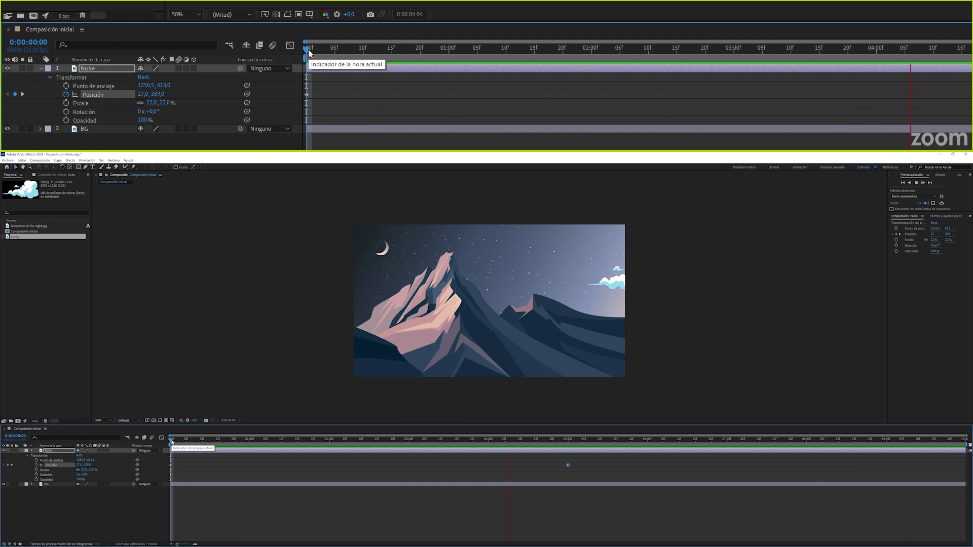
key(space)
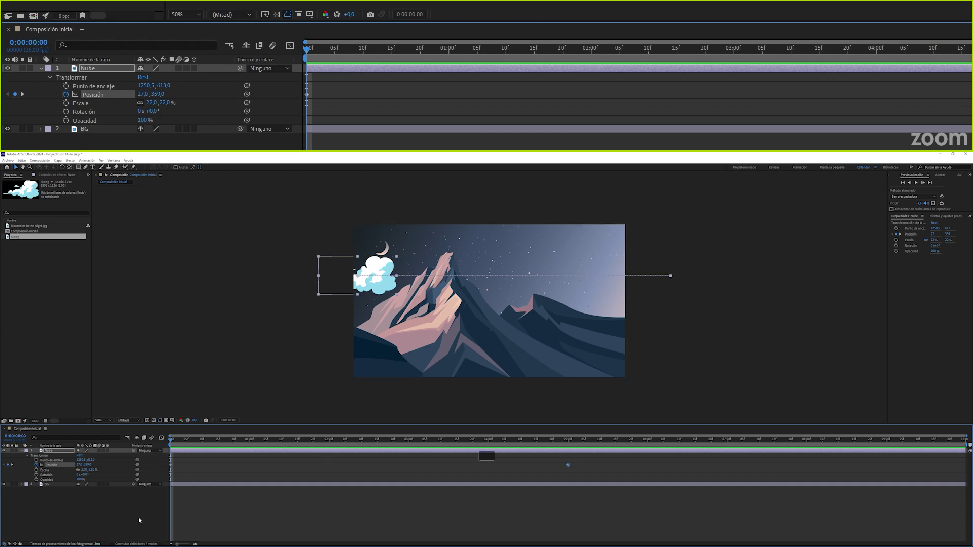
key(space)
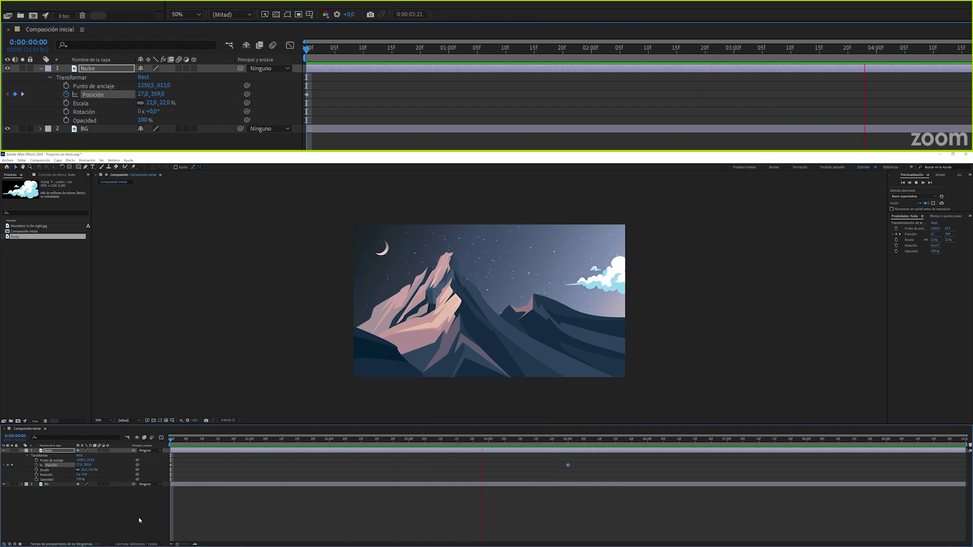
click(139, 520)
drag(194, 442, 362, 451)
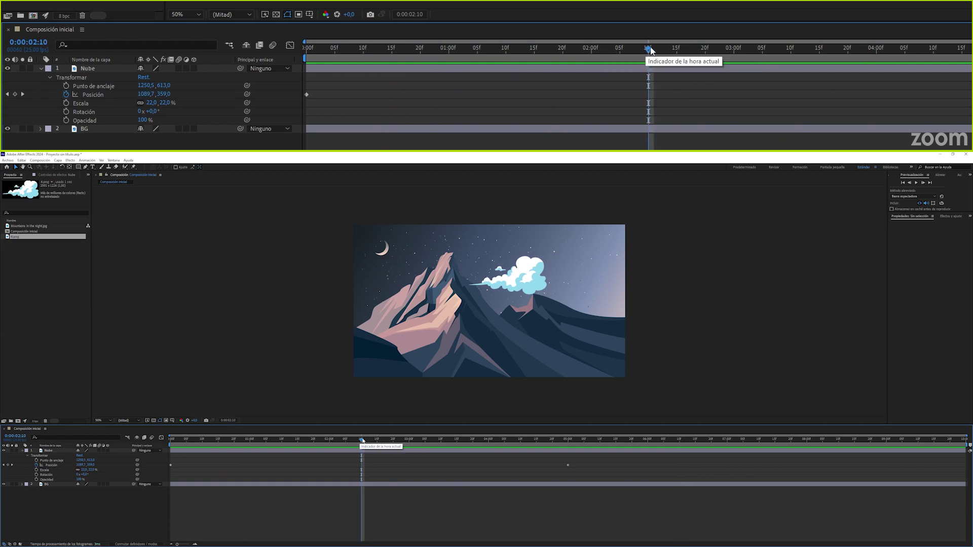
Step: Try a higher end position for the cloud at the 0:00:05:00 keyframe
click(569, 441)
click(568, 466)
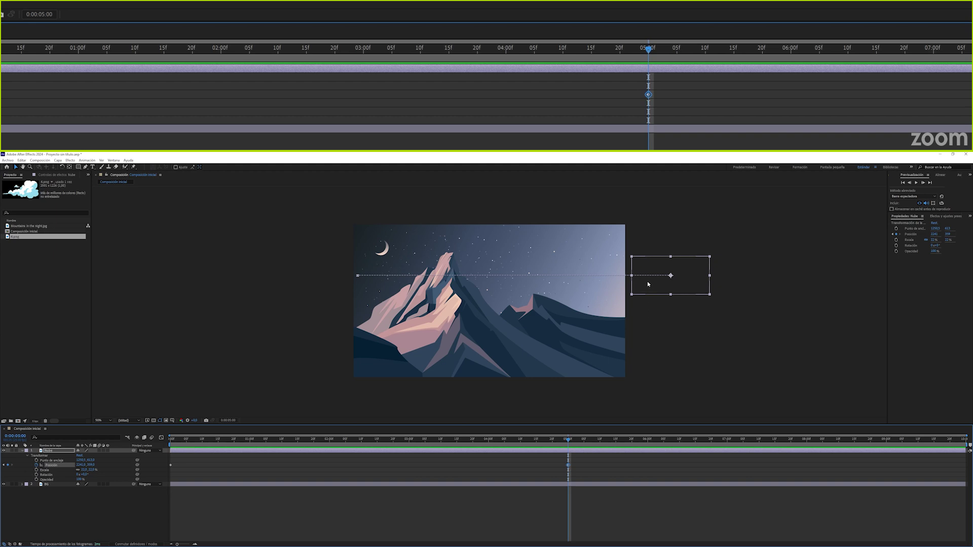
drag(648, 290, 645, 234)
Step: Try a lower intermediate Position keyframe for the cloud at 0:00:02:11, scrub through the path, and delete that keyframe
drag(568, 441, 365, 454)
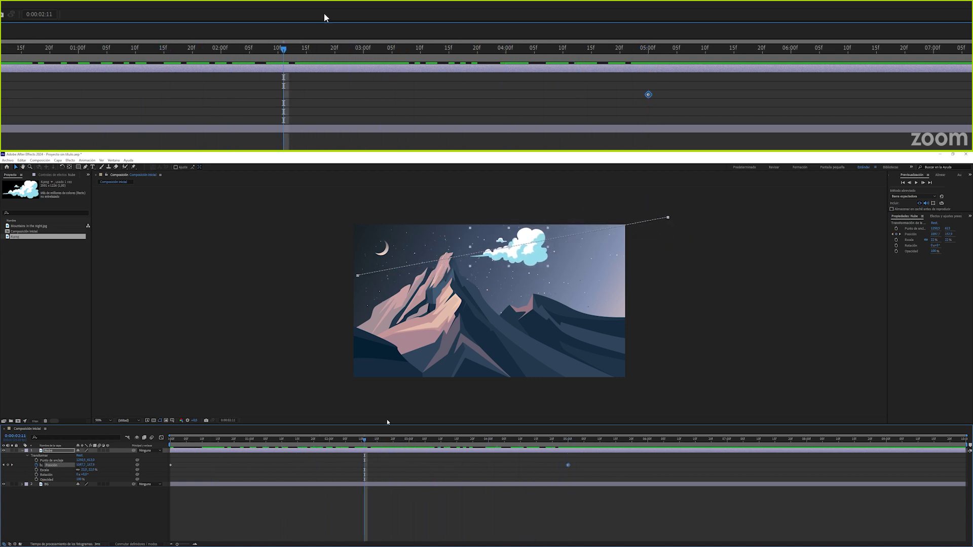
drag(532, 258, 508, 309)
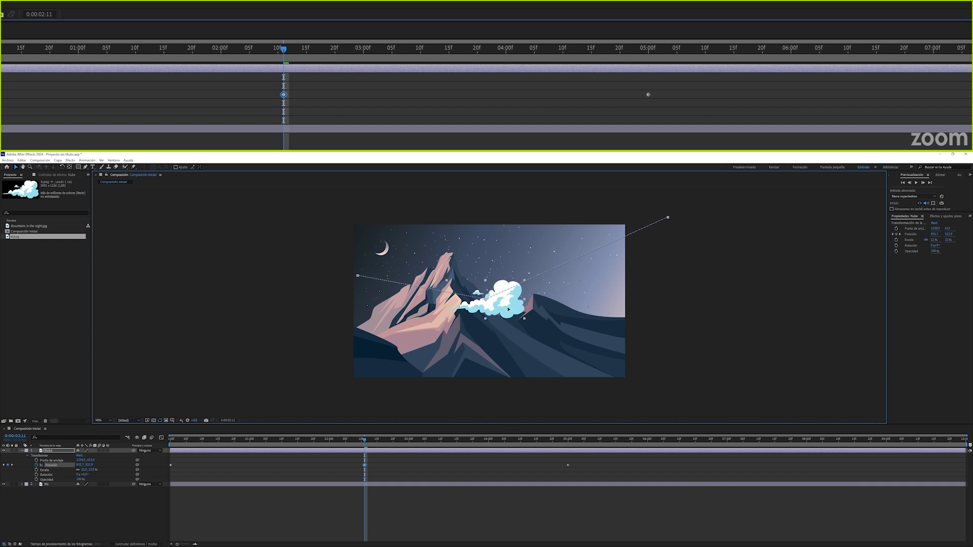
click(174, 444)
drag(174, 445, 404, 463)
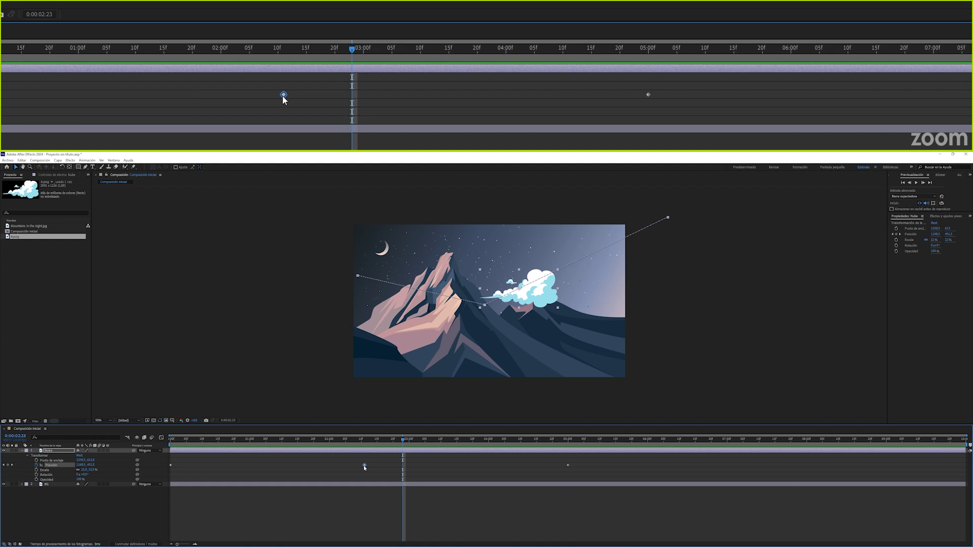
key(Delete)
Step: Reposition the cloud at the 0:00:05:00 keyframe to 2327, 355 outside the scene's right edge and preview the animation
click(568, 440)
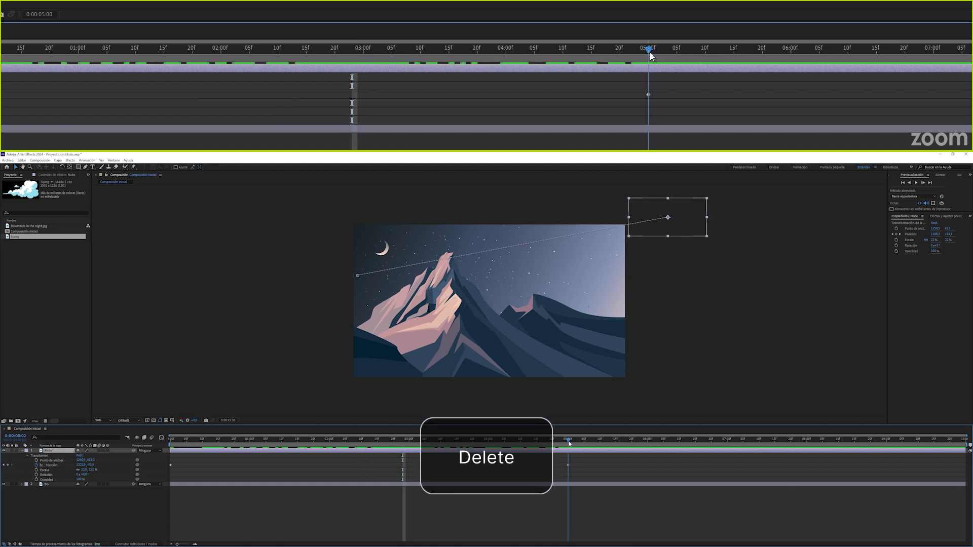
click(568, 465)
drag(654, 231, 671, 287)
click(515, 500)
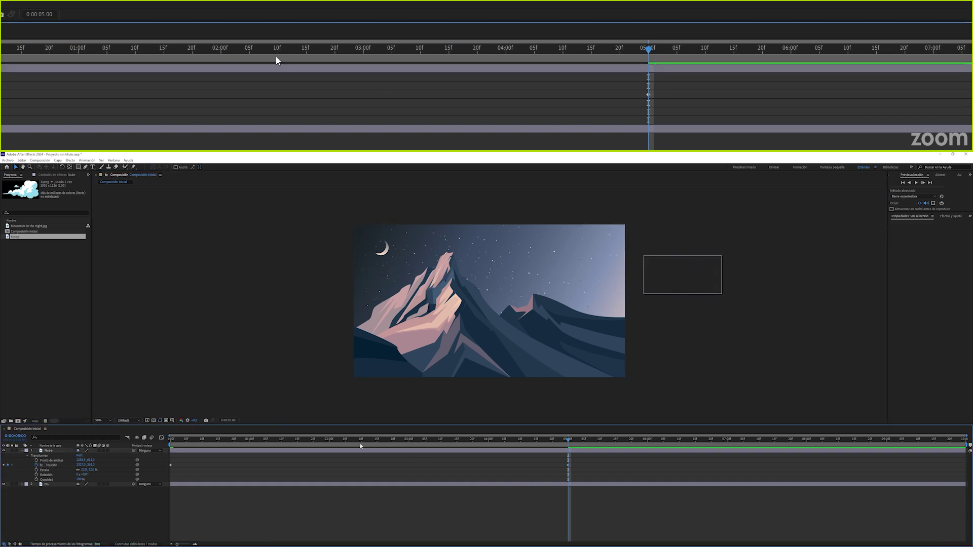
key(space)
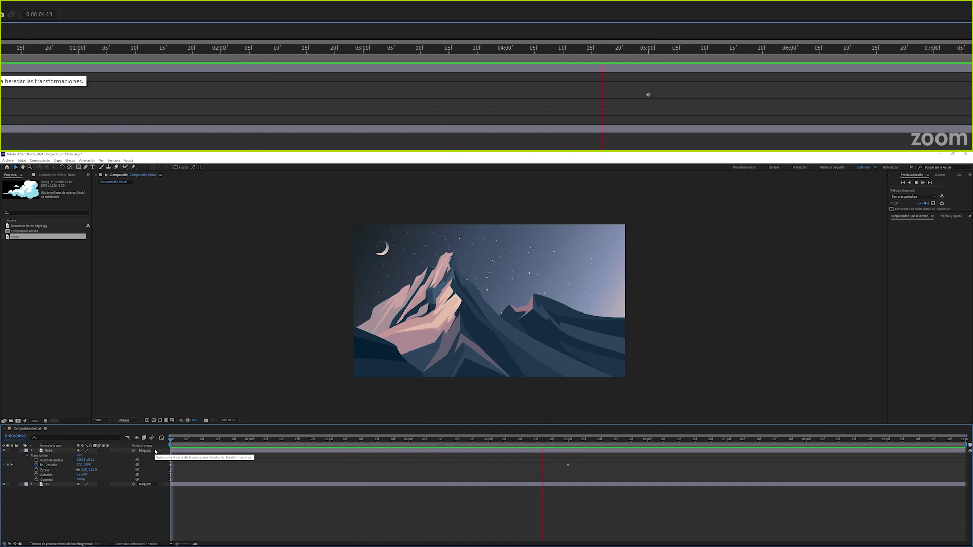
key(space)
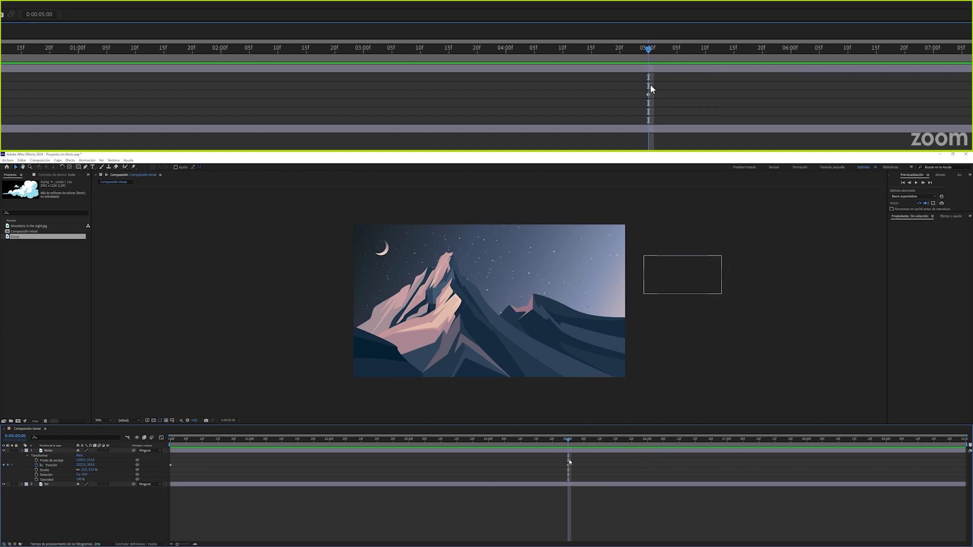
Step: Slow the cloud's movement by shifting its final Position keyframe from 0:00:05:00 to the end of the composition
click(568, 465)
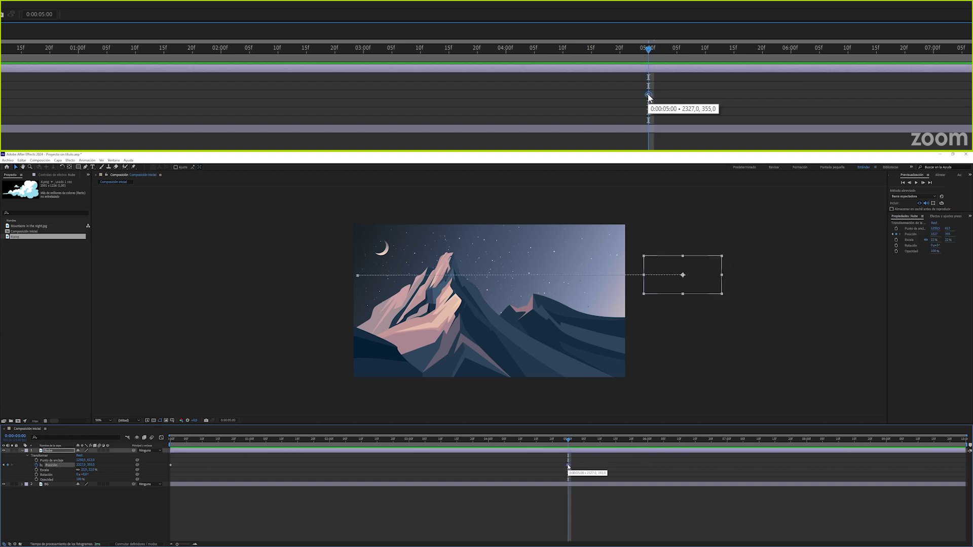
mouse_move(554, 439)
mouse_down()
mouse_move(175, 441)
mouse_move(524, 441)
mouse_move(283, 442)
mouse_move(541, 453)
mouse_up()
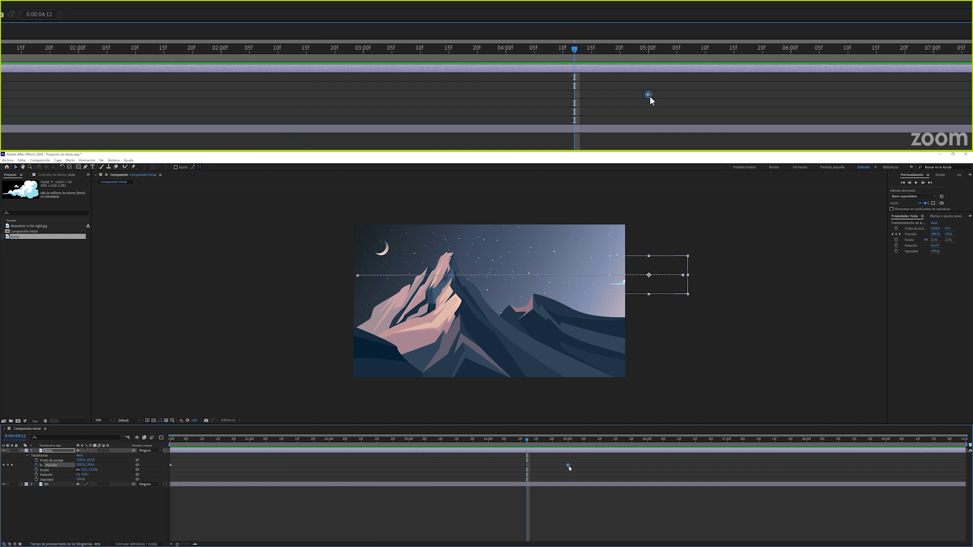
mouse_move(570, 466)
drag(569, 465, 967, 472)
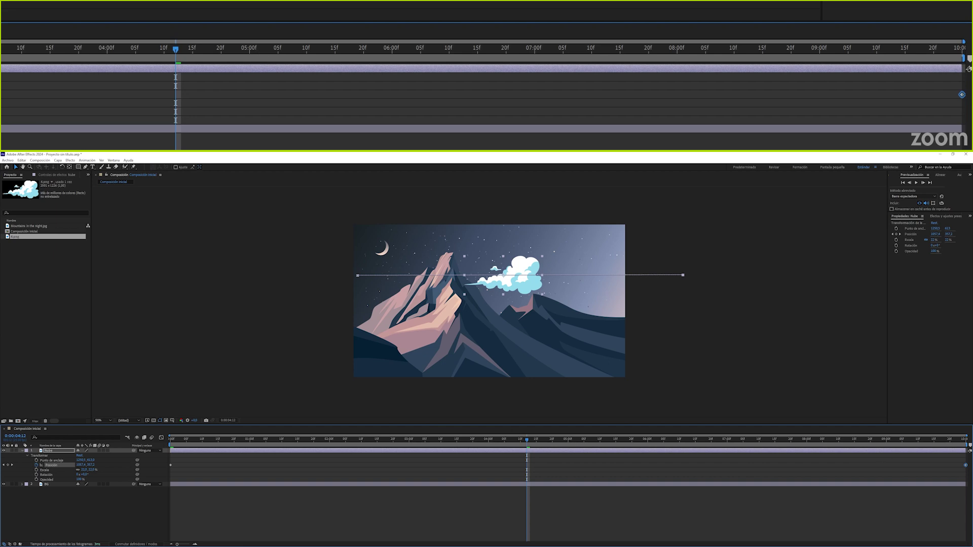
Step: Preview the slower cloud animation from the start and inspect the cloud at 0:00:01:15
click(175, 439)
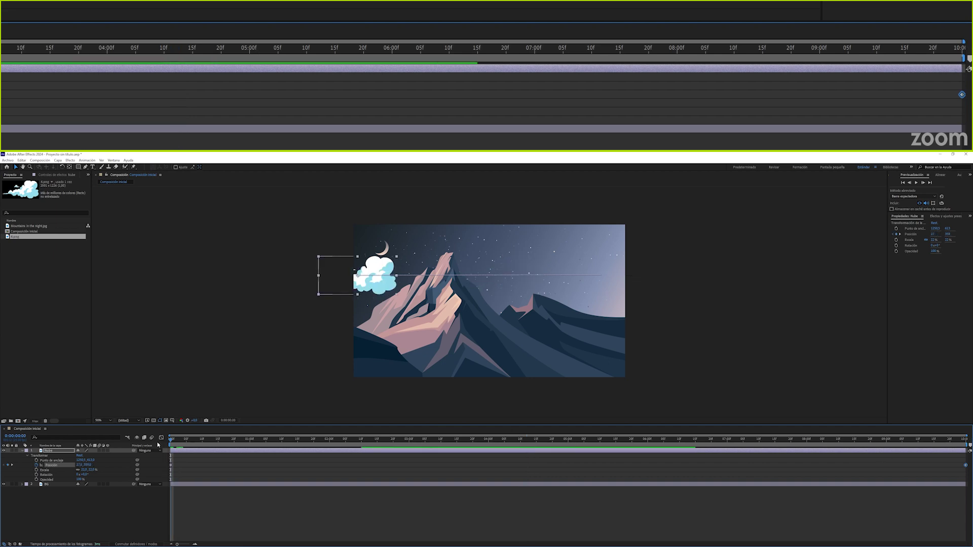
key(space)
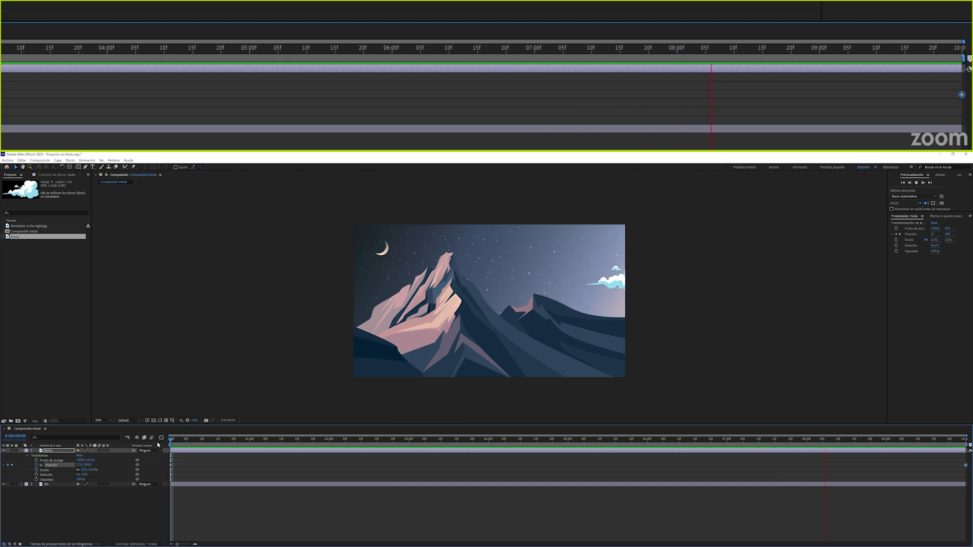
key(space)
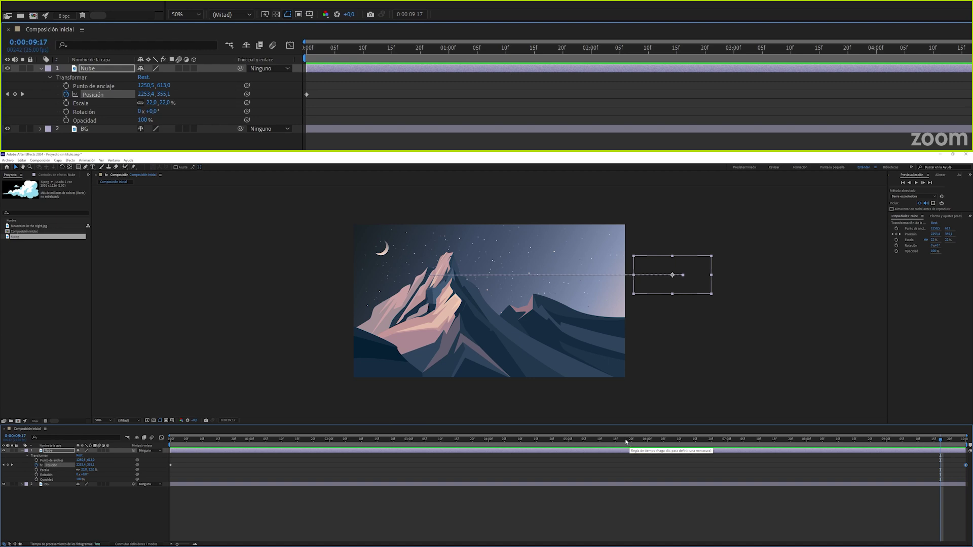
click(298, 439)
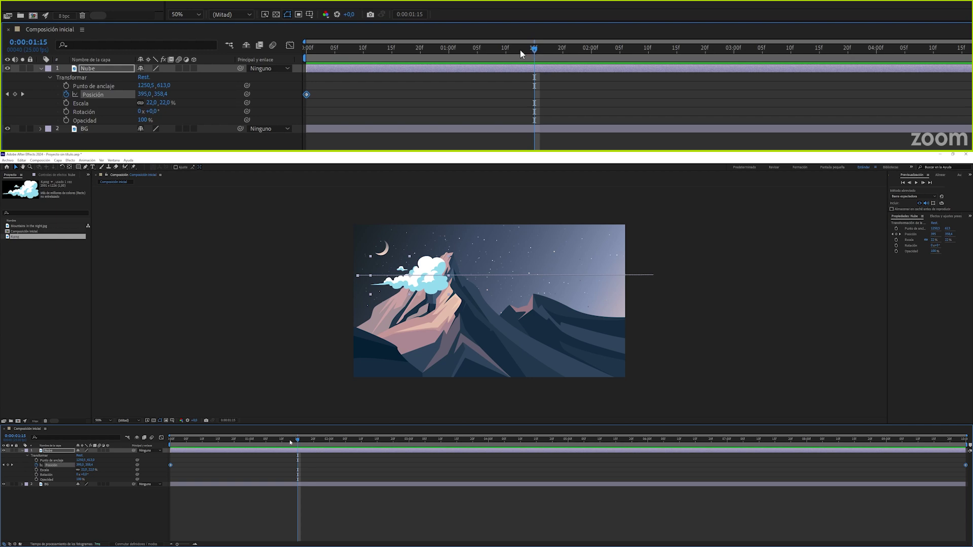
Step: Set the Nube layer's opacity to 70%
click(90, 122)
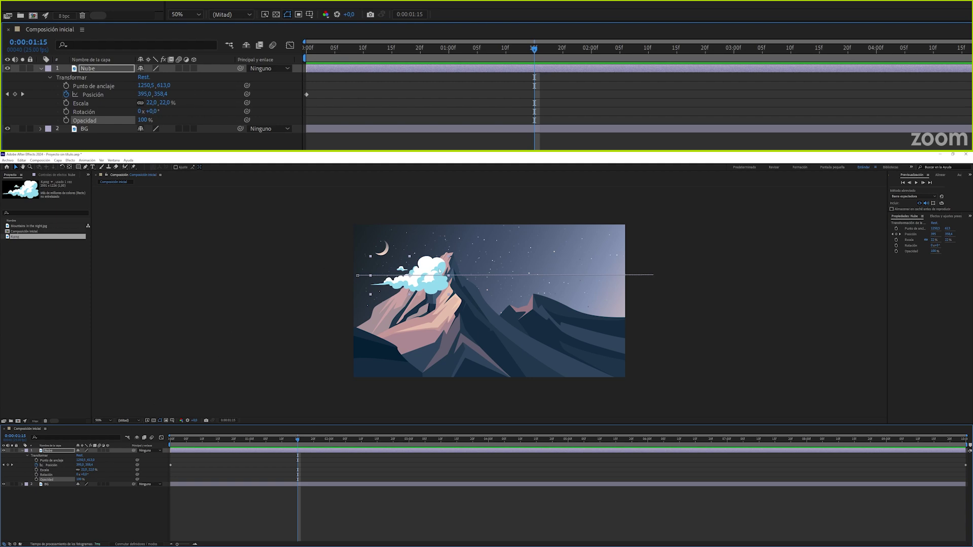
click(80, 479)
text(70)
key(Return)
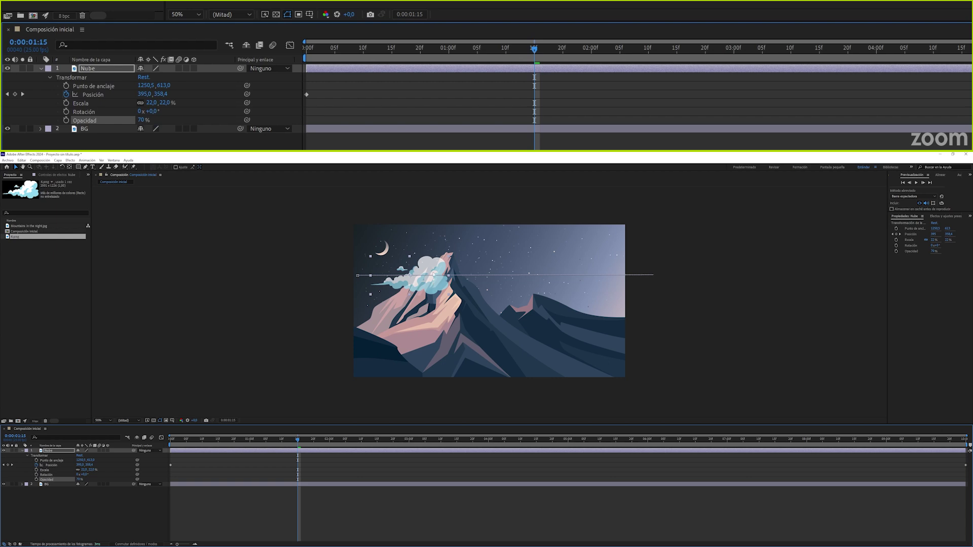
Step: Preview the cloud animation from the start, park the playhead at 0:00:02:06, and deselect the layer
drag(277, 439, 170, 440)
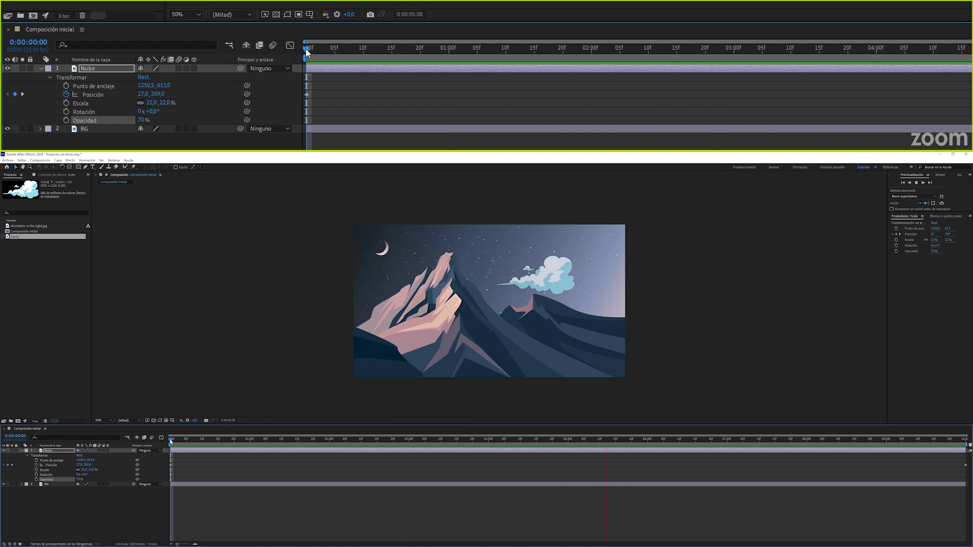
drag(307, 52, 625, 57)
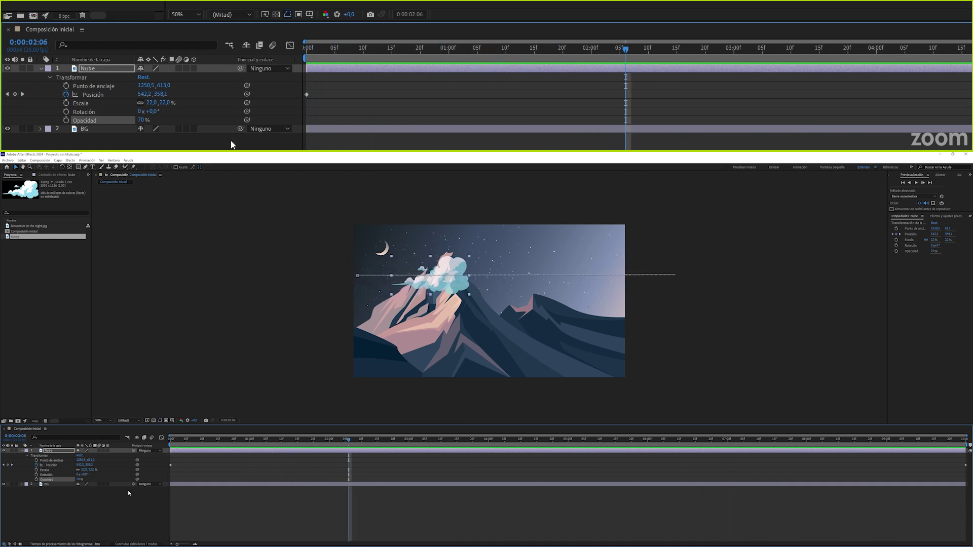
click(104, 501)
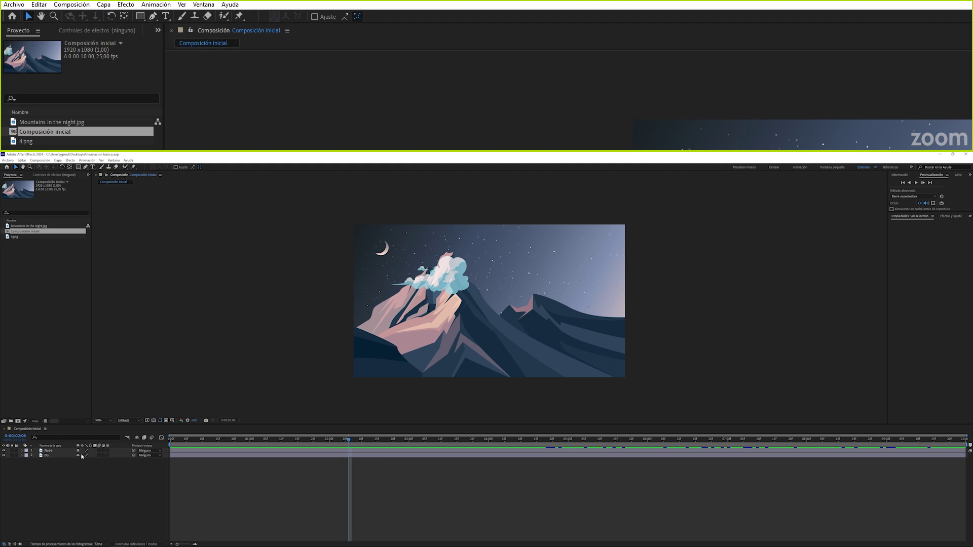
Step: With no layer selected, draw a closed five-sided shape in the sky over the small right-hand peak using the Pen tool
click(59, 455)
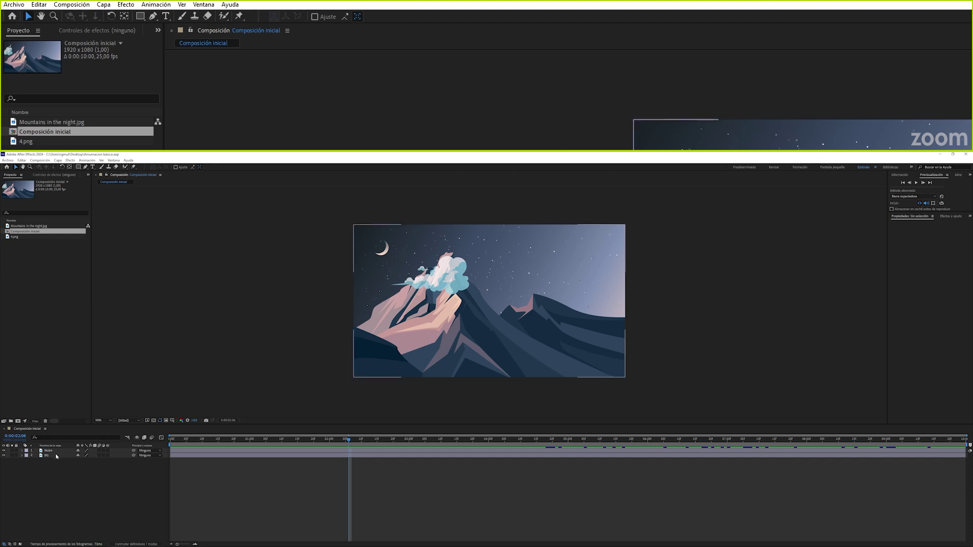
click(98, 472)
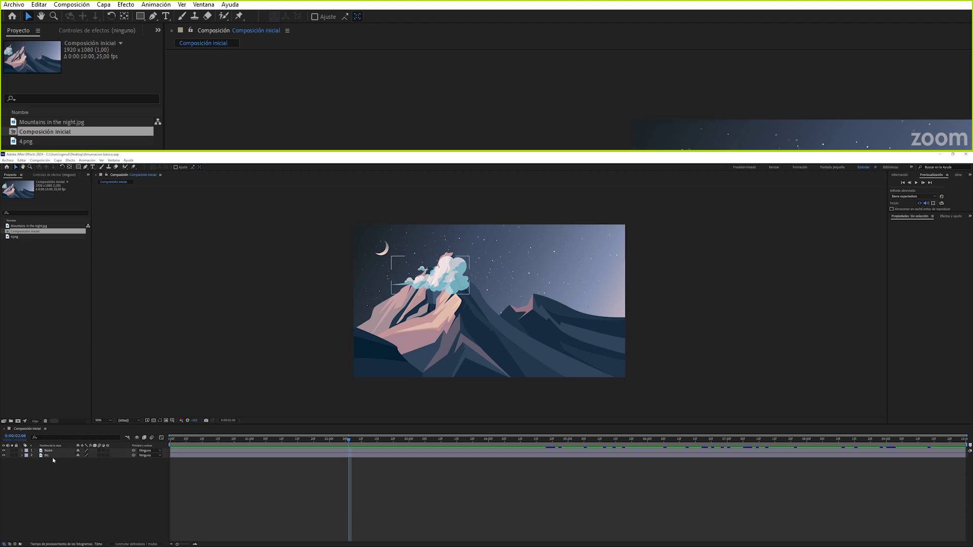
click(86, 167)
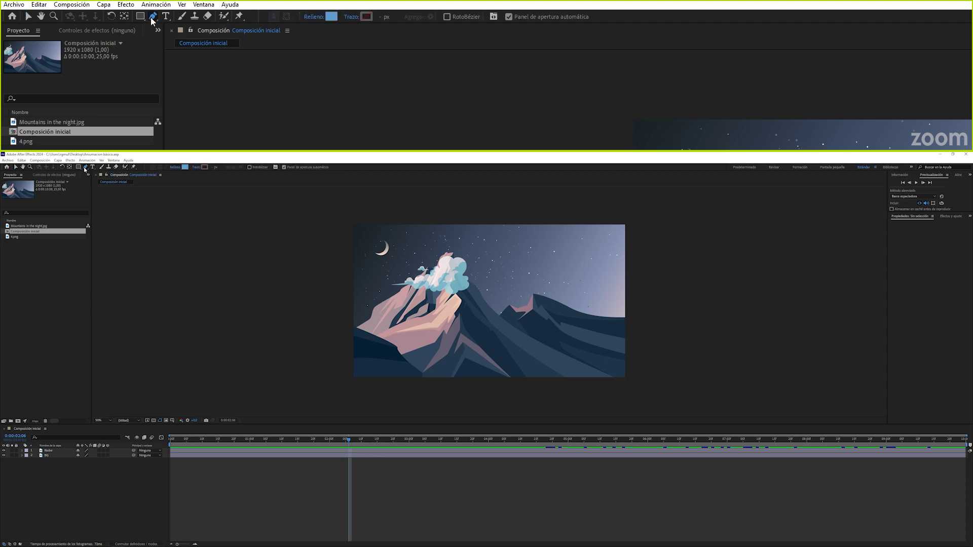
click(508, 275)
click(541, 262)
click(543, 314)
click(512, 313)
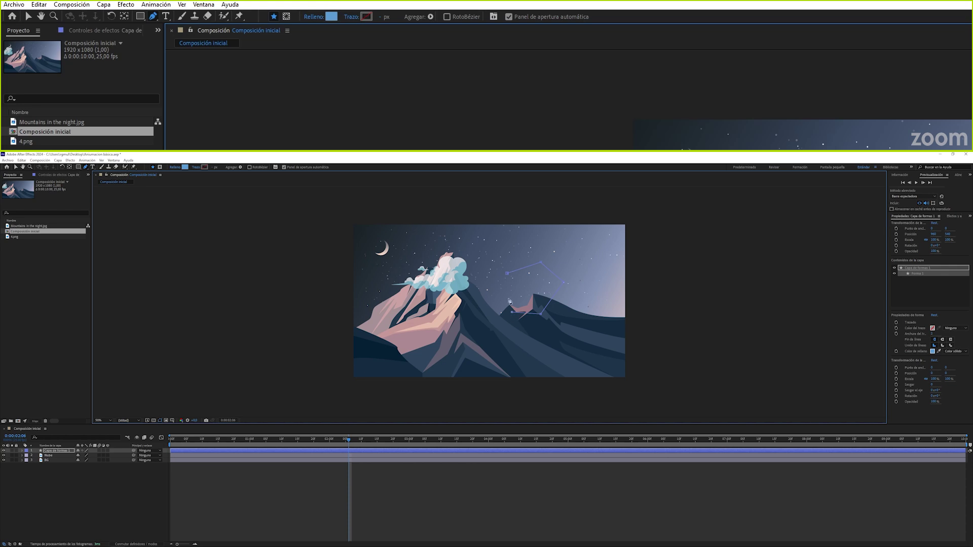
click(508, 274)
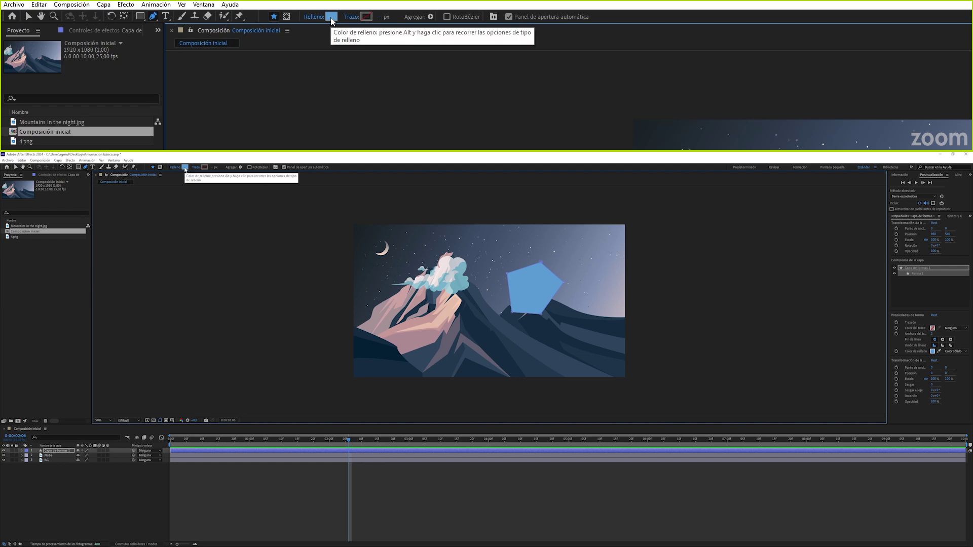
Step: Change the pentagon's fill color to medium green
click(188, 169)
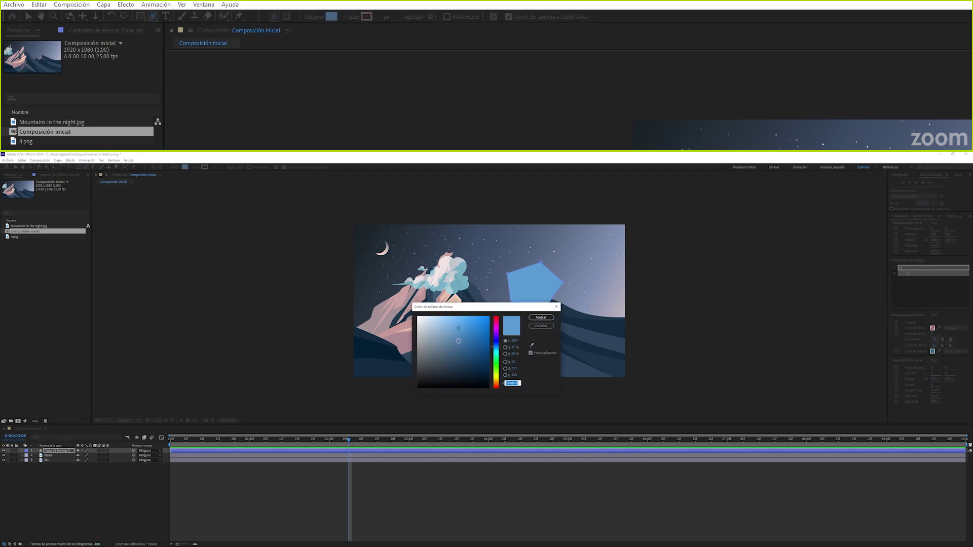
click(498, 336)
drag(498, 338, 496, 367)
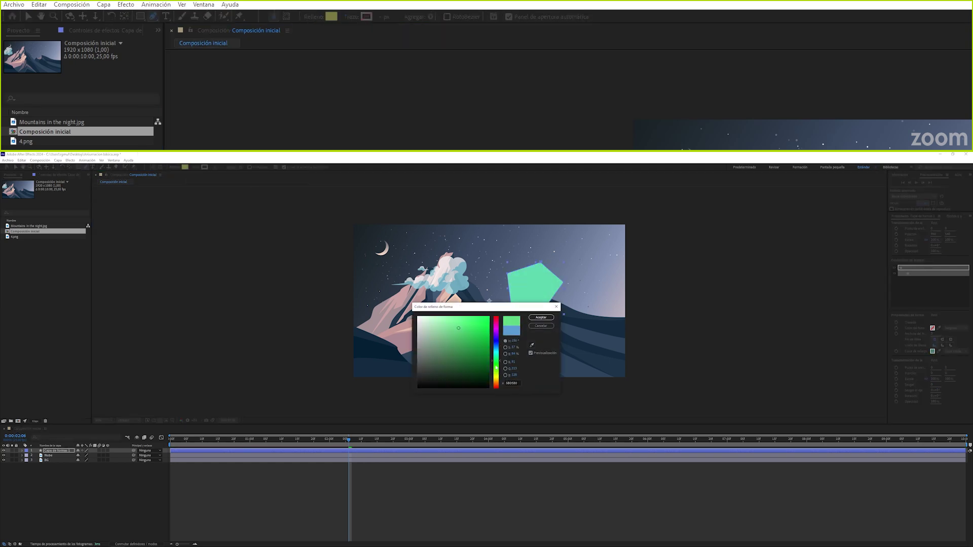
click(449, 343)
click(541, 317)
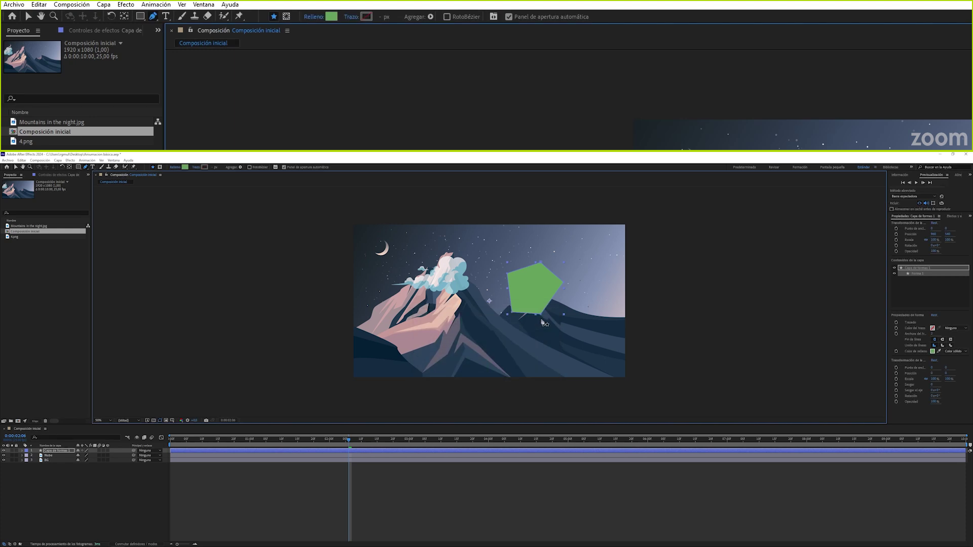
Step: Try the None and linear gradient fill types on the pentagon, look through the blending modes, and restore the solid color fill
click(174, 168)
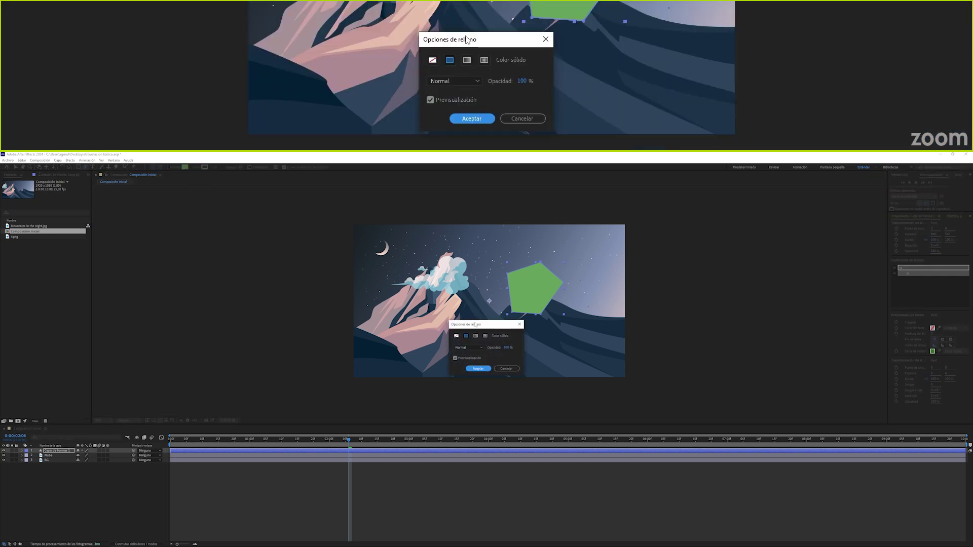
drag(476, 325, 474, 316)
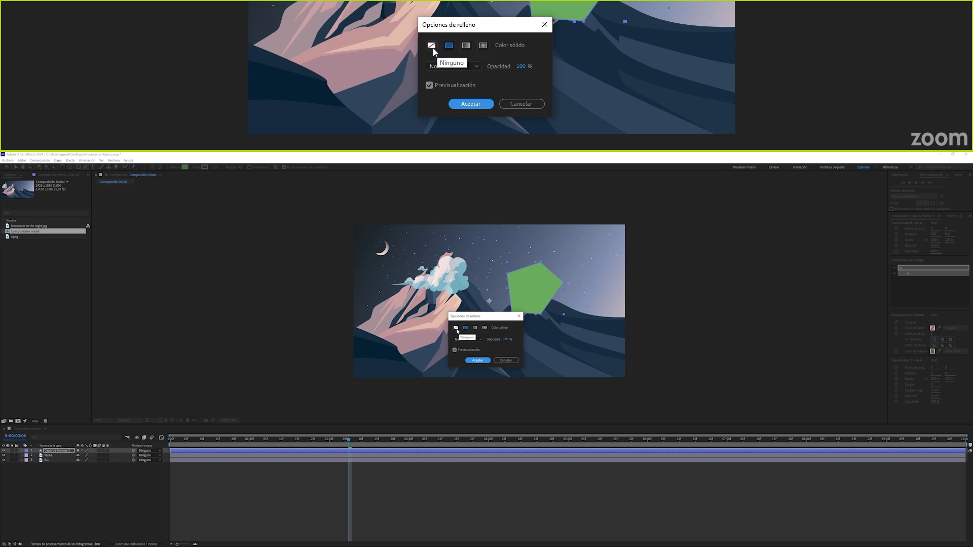
click(456, 329)
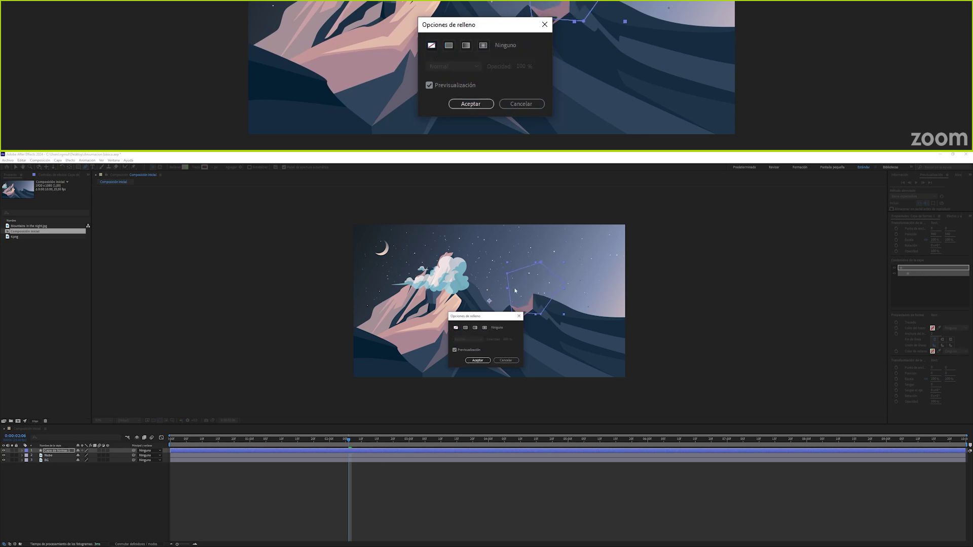
click(475, 328)
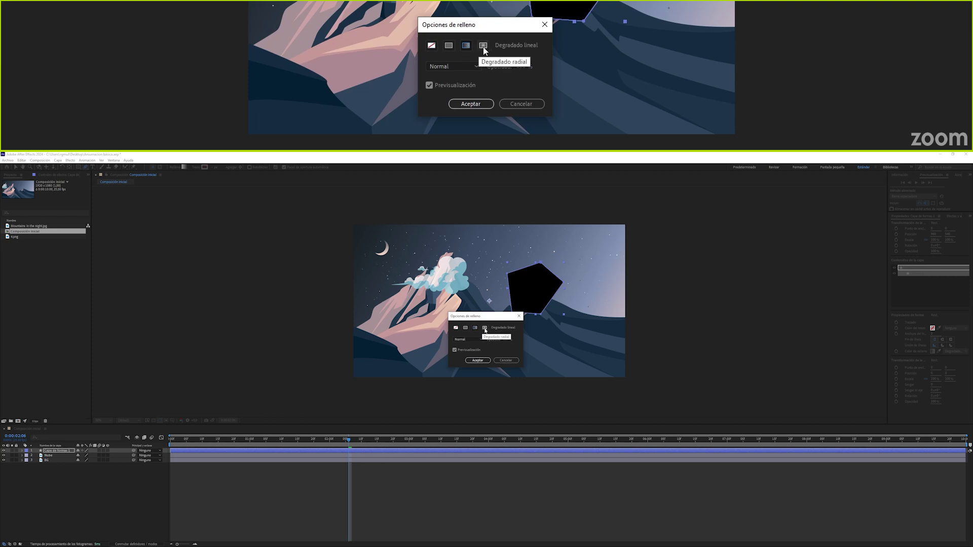
click(479, 339)
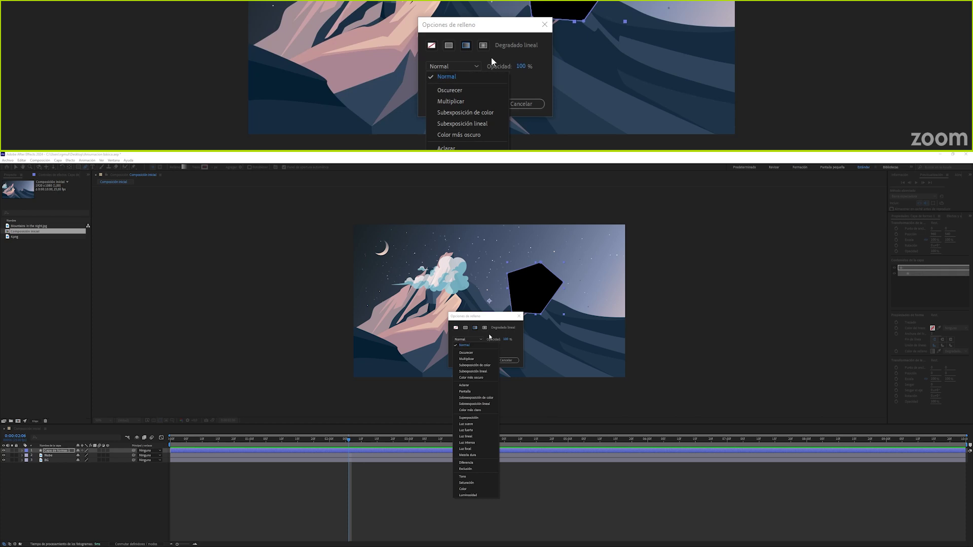
click(505, 338)
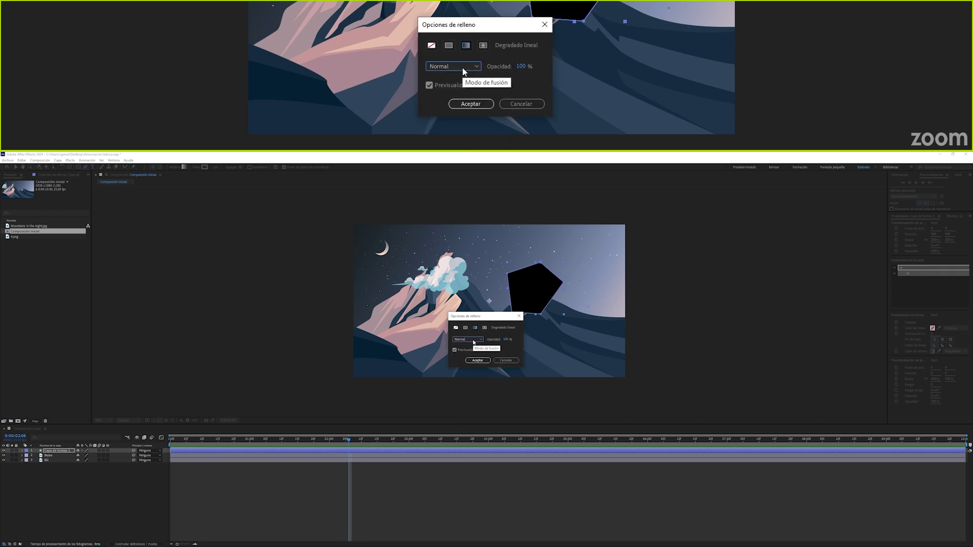
click(449, 45)
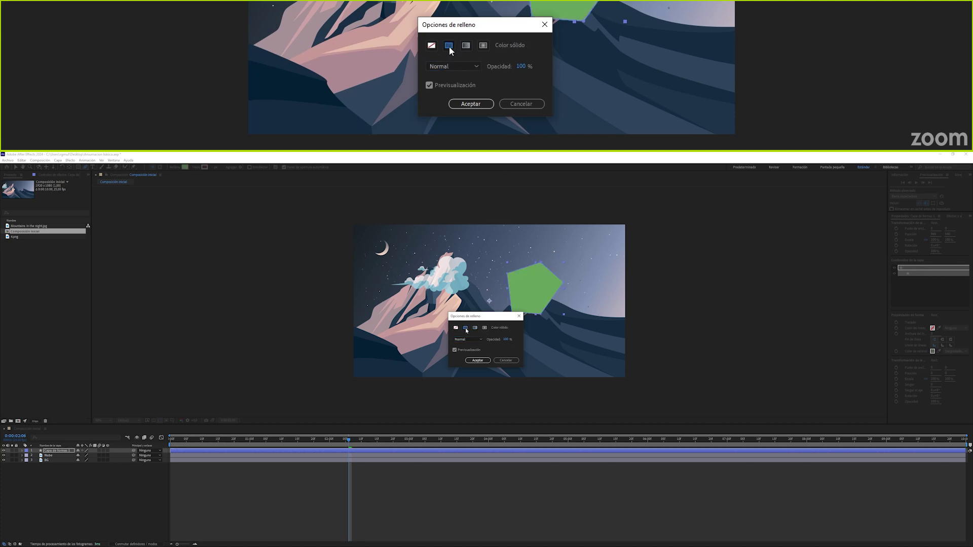
click(479, 104)
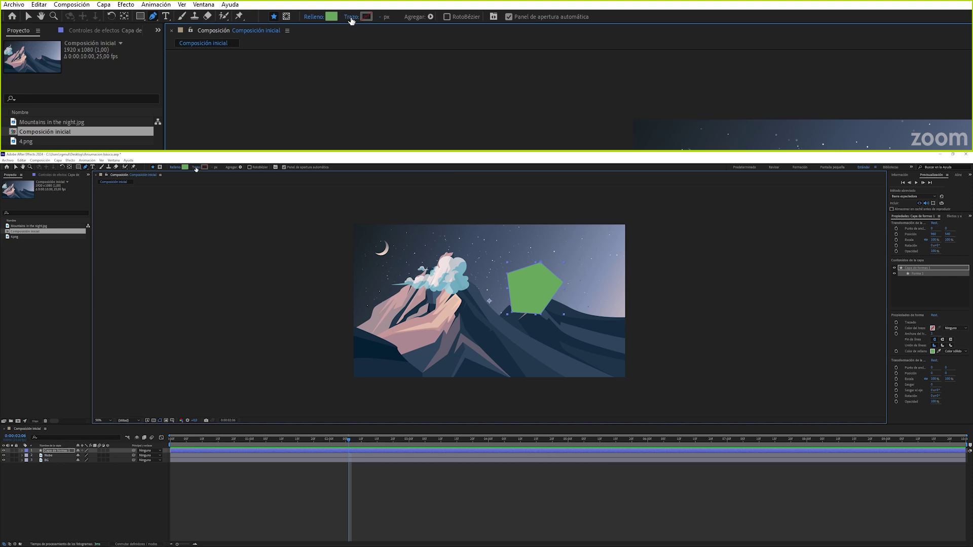
Step: Give the pentagon a solid dark red stroke 48 px wide
click(350, 17)
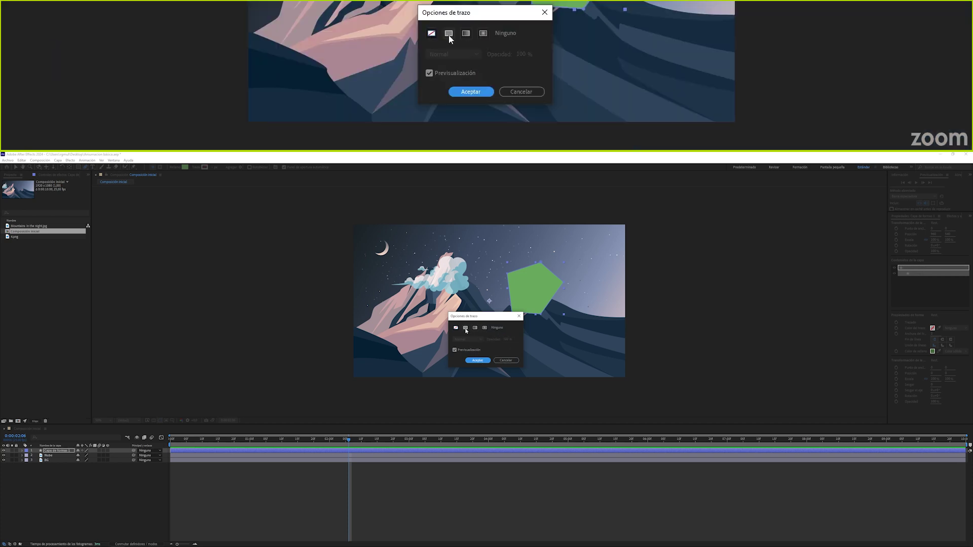
click(465, 329)
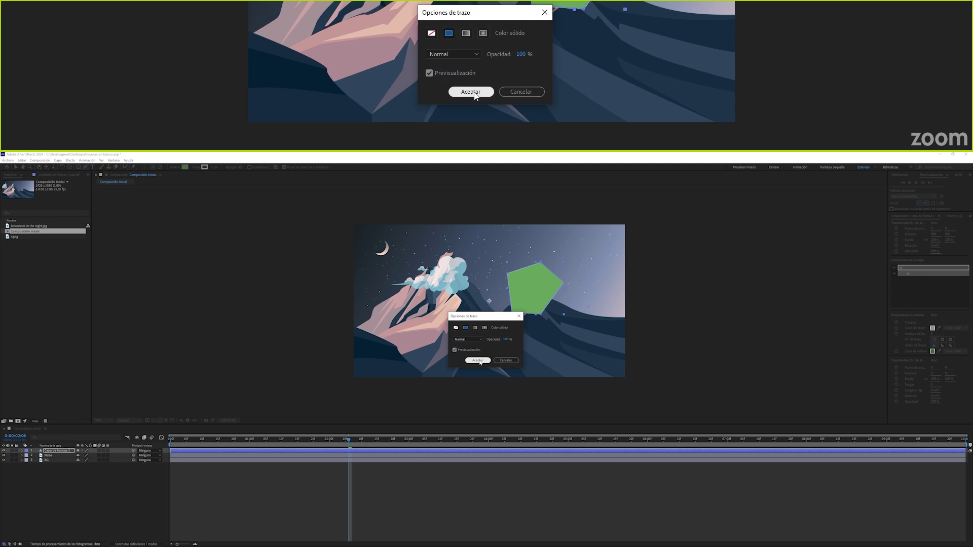
click(479, 361)
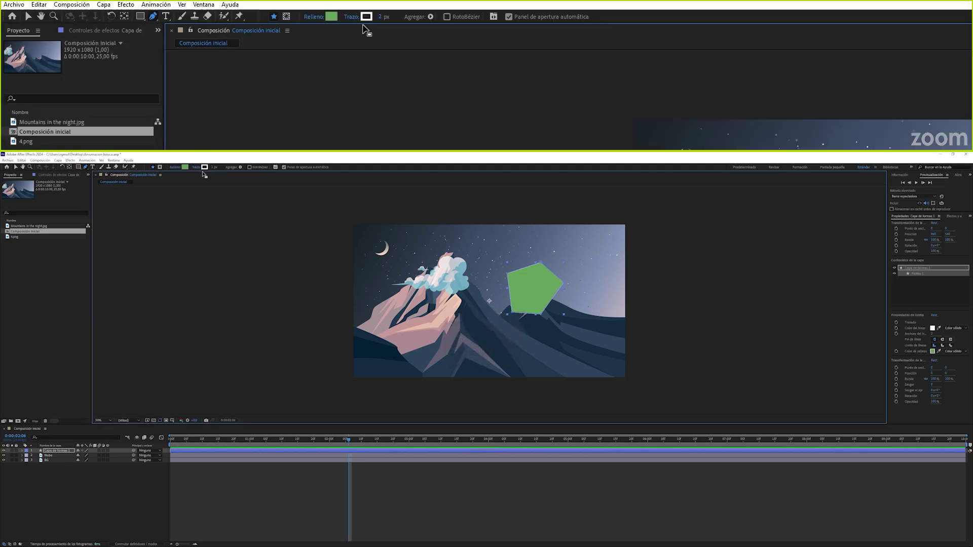
click(205, 167)
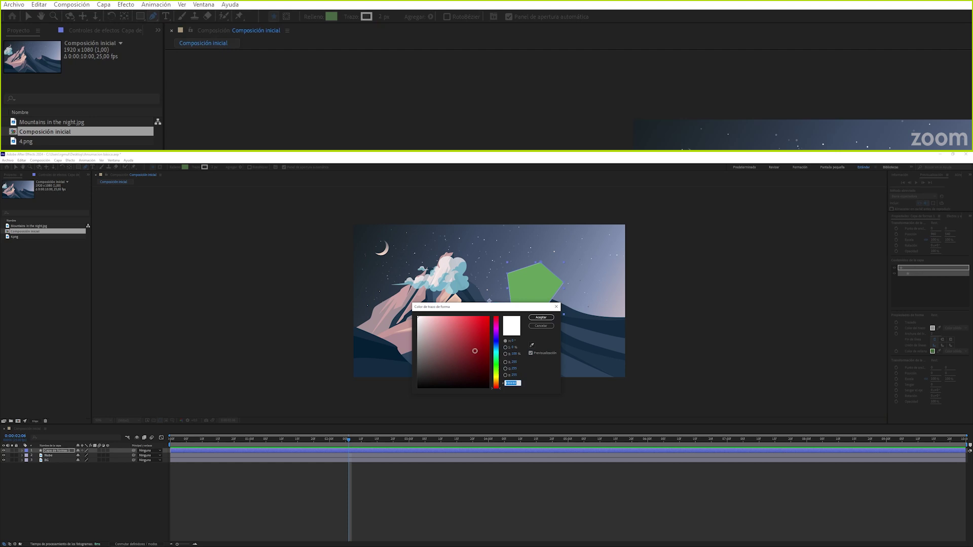
click(482, 341)
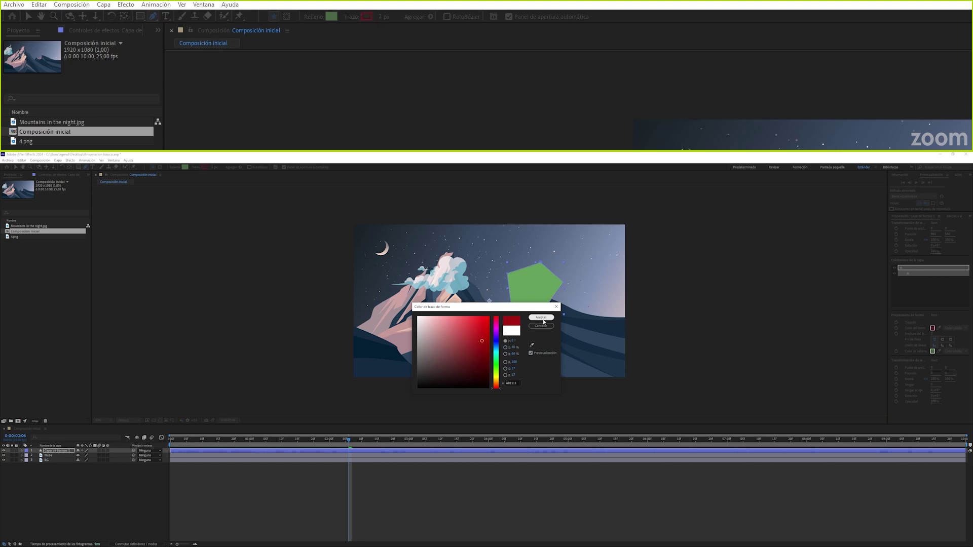
click(538, 318)
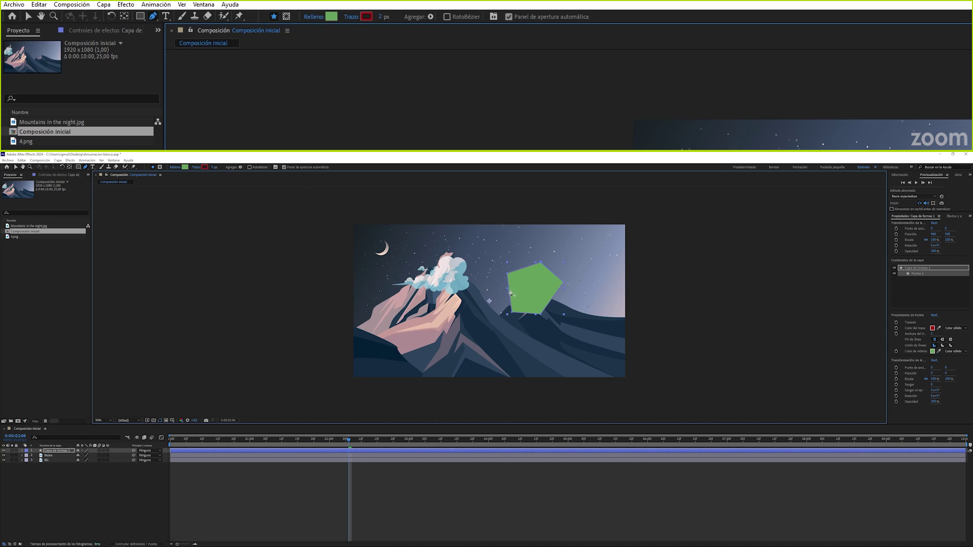
drag(214, 167, 231, 168)
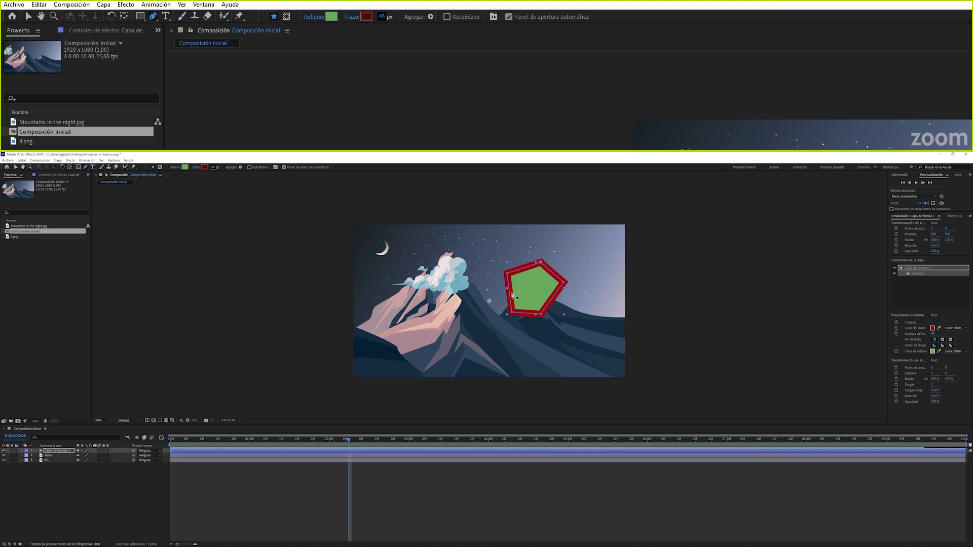
Step: Delete the pentagon's shape layer
click(61, 451)
key(Delete)
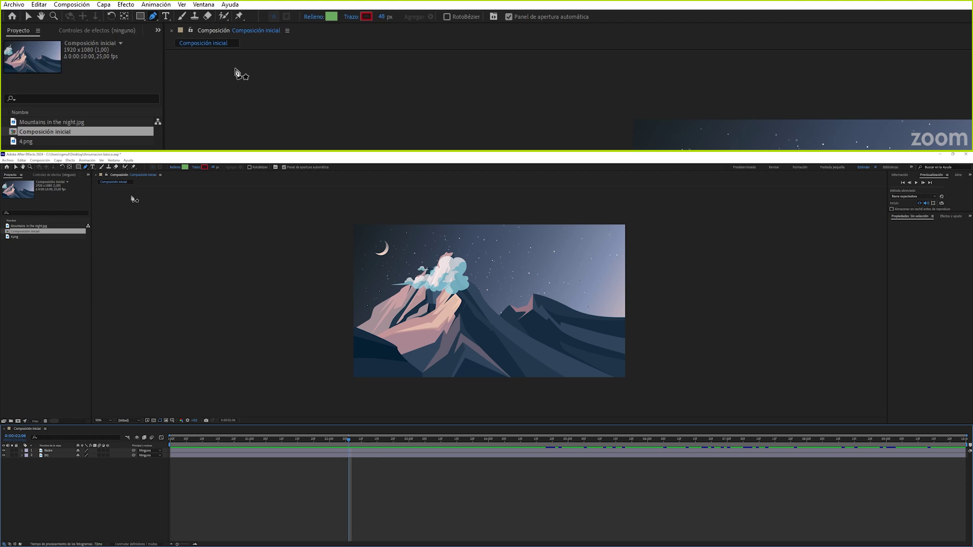
Step: With no layer selected, draw an upright five-pointed star in the sky above the small right-hand peak using the Star tool
click(141, 18)
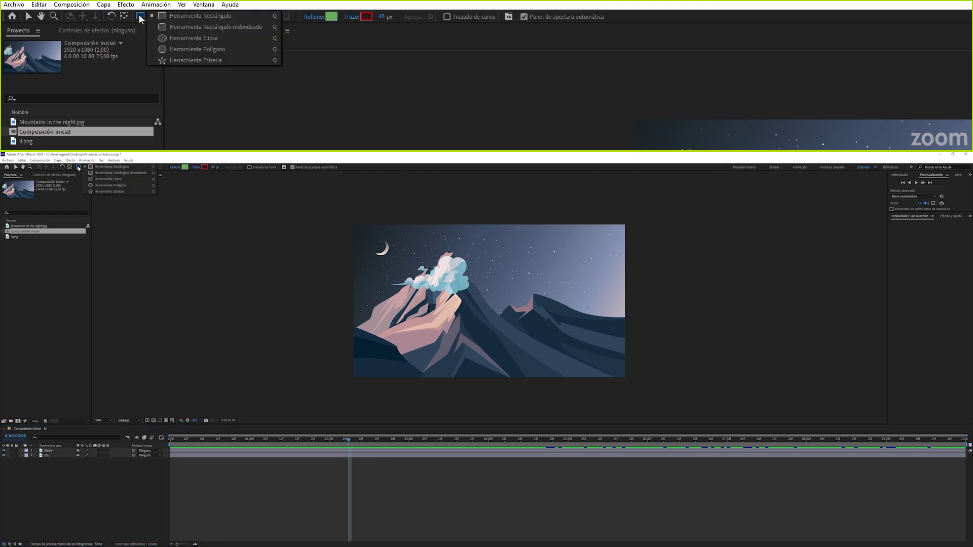
click(205, 62)
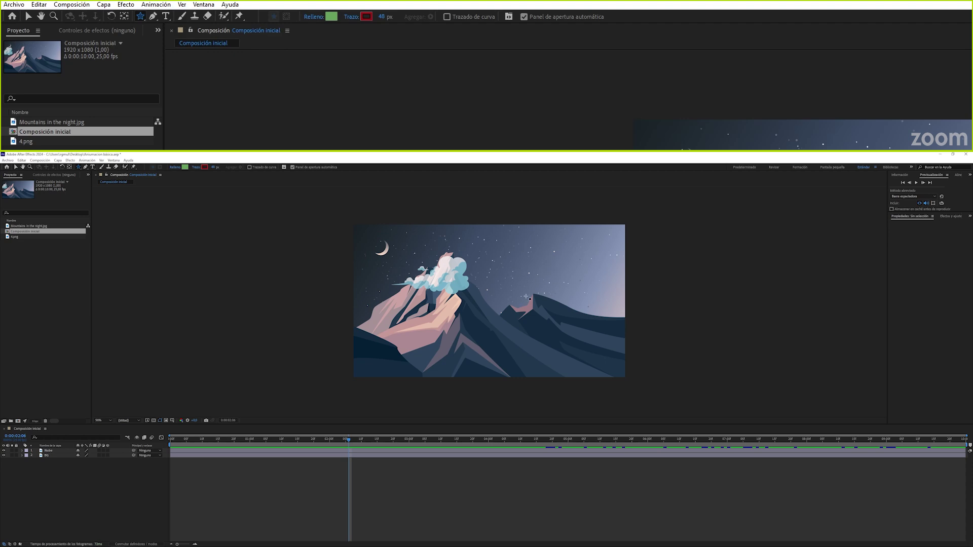
click(56, 455)
click(50, 452)
click(58, 462)
mouse_move(523, 273)
mouse_down()
mouse_move(540, 279)
mouse_move(531, 285)
mouse_up()
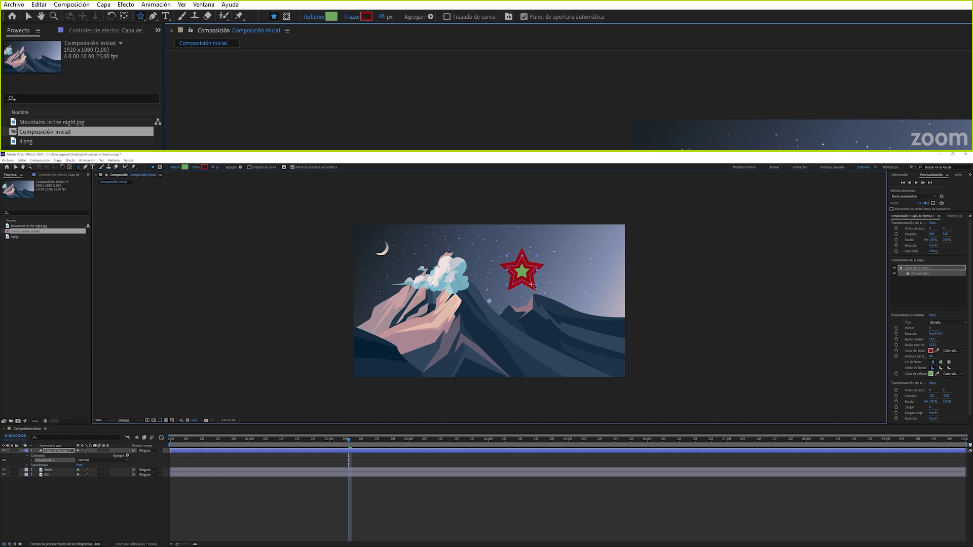
drag(532, 286, 532, 285)
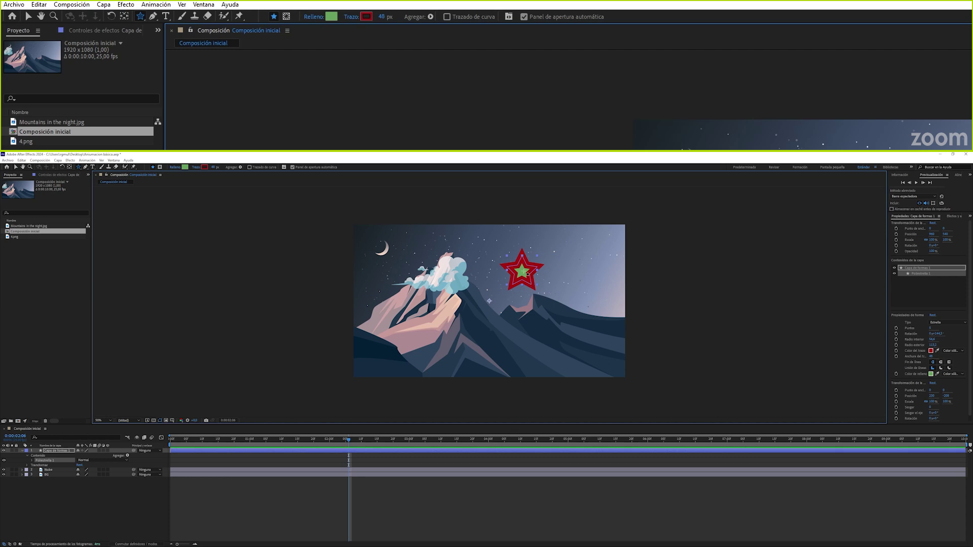
Step: Change the star's fill color to a pale cream
click(331, 16)
drag(497, 367, 496, 378)
click(429, 326)
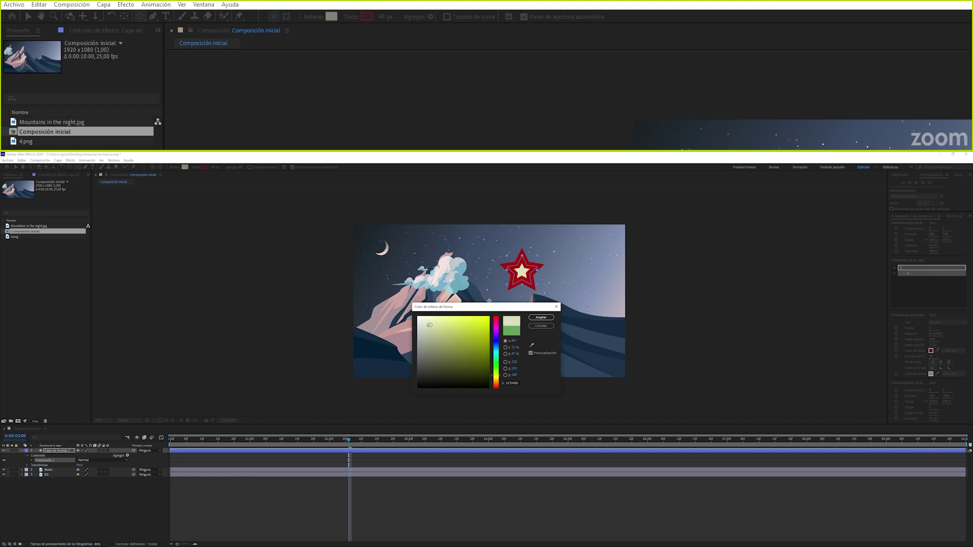
click(541, 317)
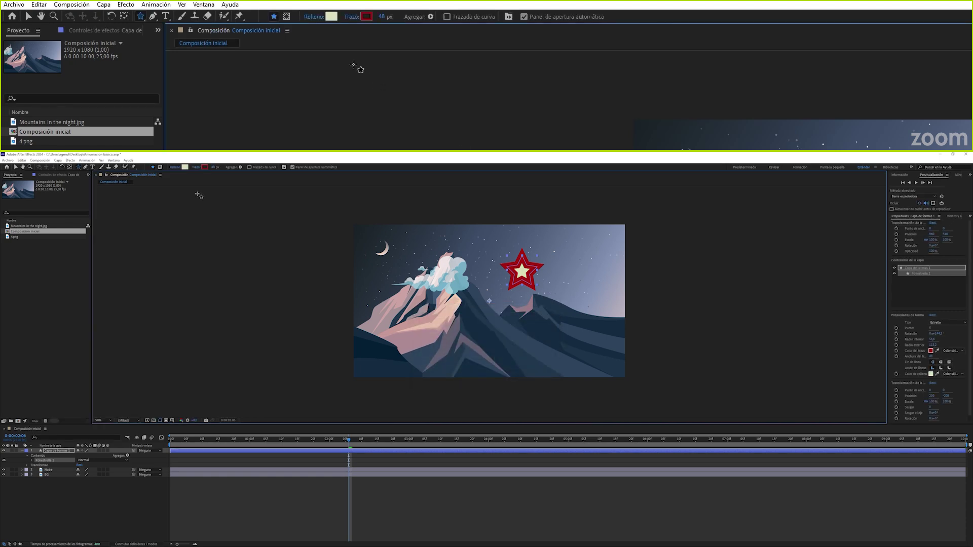
Step: Remove the star's stroke by setting its stroke option to none
click(195, 167)
click(456, 328)
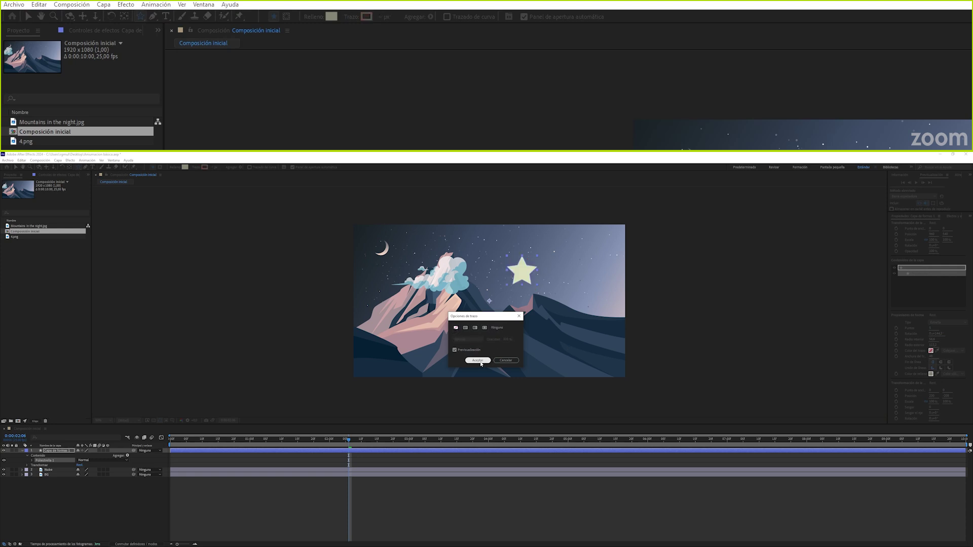
click(478, 361)
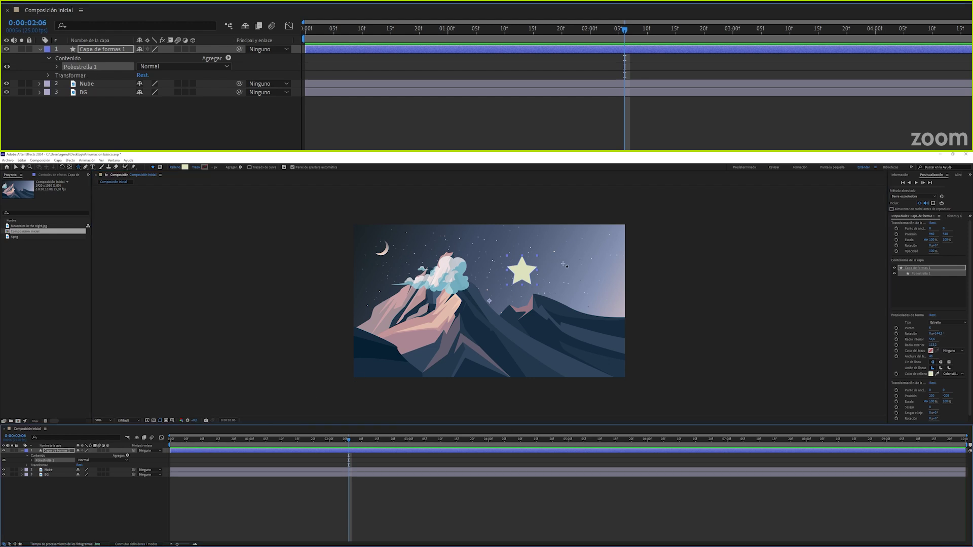
Step: Give the star path 11 points, a 163.3° rotation, an inner radius of 21.6 and an outer radius of 102.2
click(57, 67)
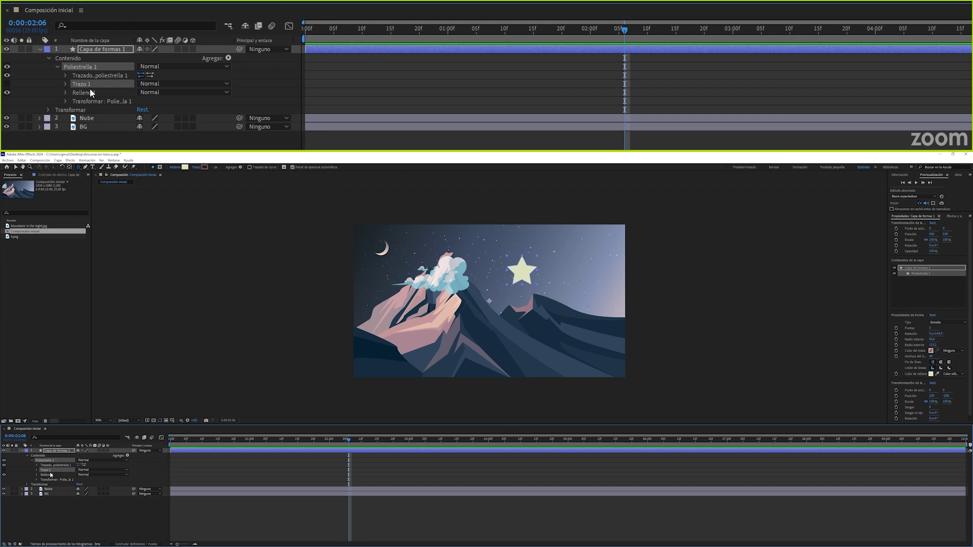
click(65, 76)
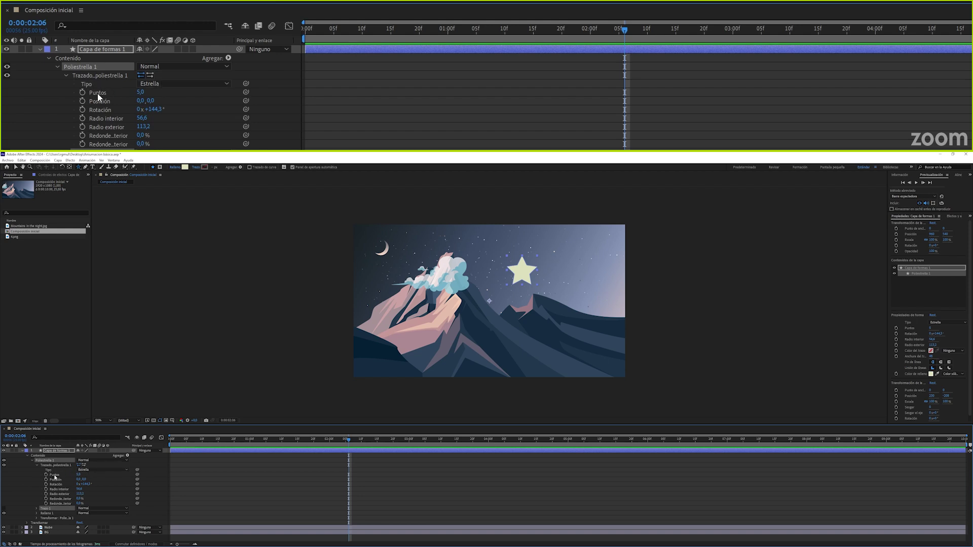
drag(139, 92, 143, 93)
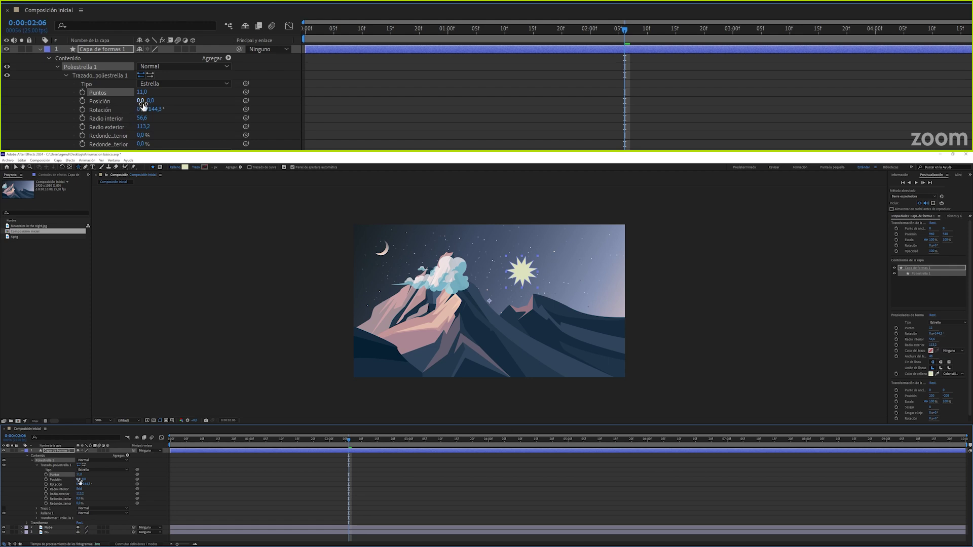
drag(154, 109, 127, 120)
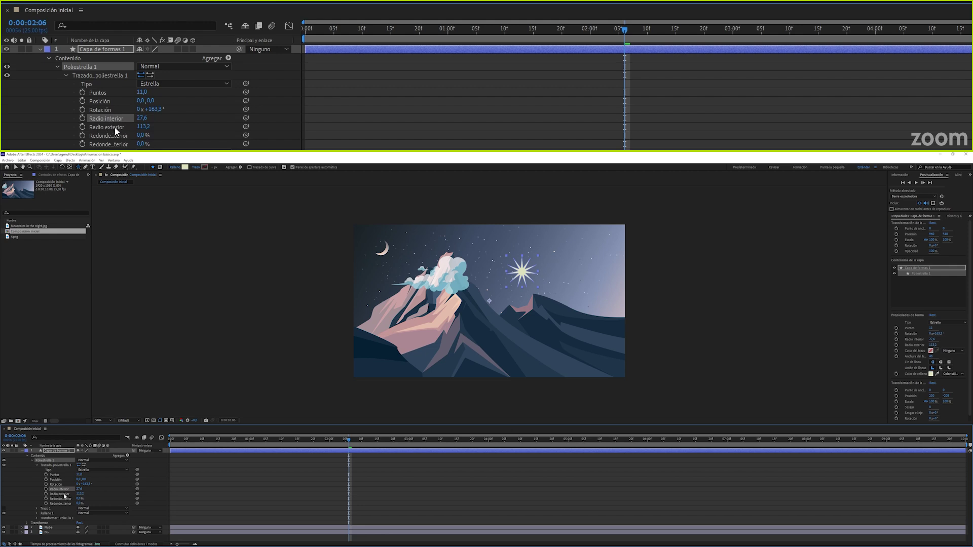
click(98, 127)
mouse_move(146, 130)
mouse_down()
mouse_move(187, 129)
mouse_move(156, 131)
mouse_move(168, 130)
mouse_move(136, 116)
mouse_move(158, 117)
mouse_move(124, 126)
mouse_move(137, 120)
mouse_up()
Step: Set the star path's inner roundness to -81% and its outer roundness to -4%
click(50, 499)
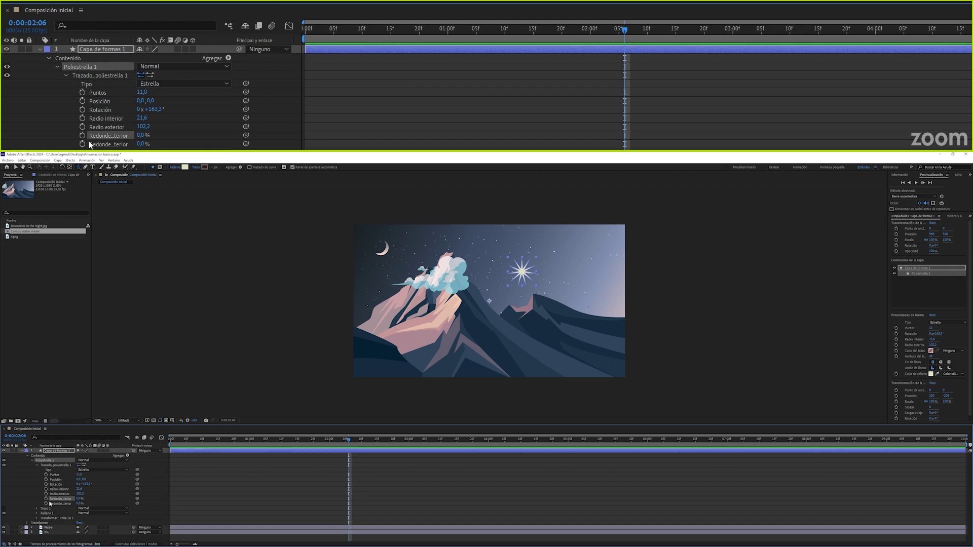
drag(80, 499, 58, 499)
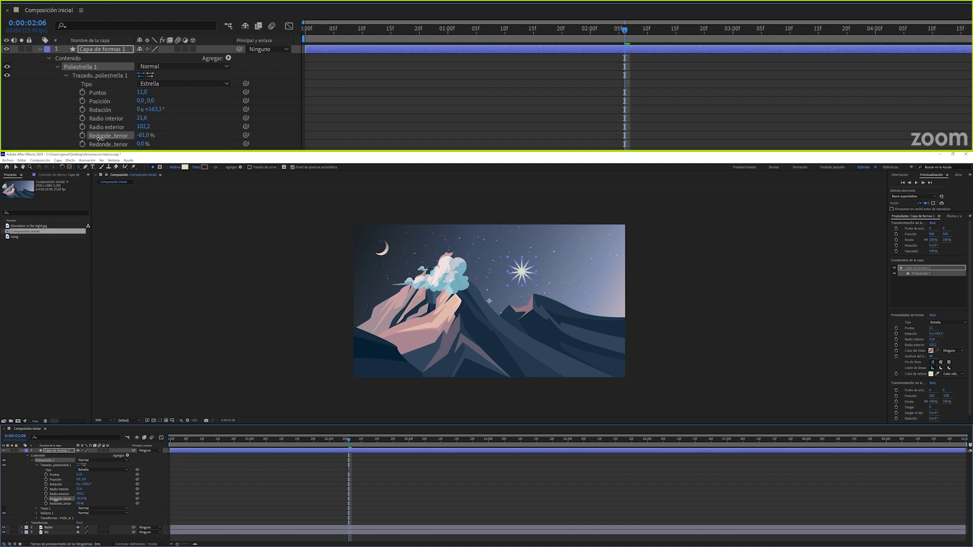
click(64, 504)
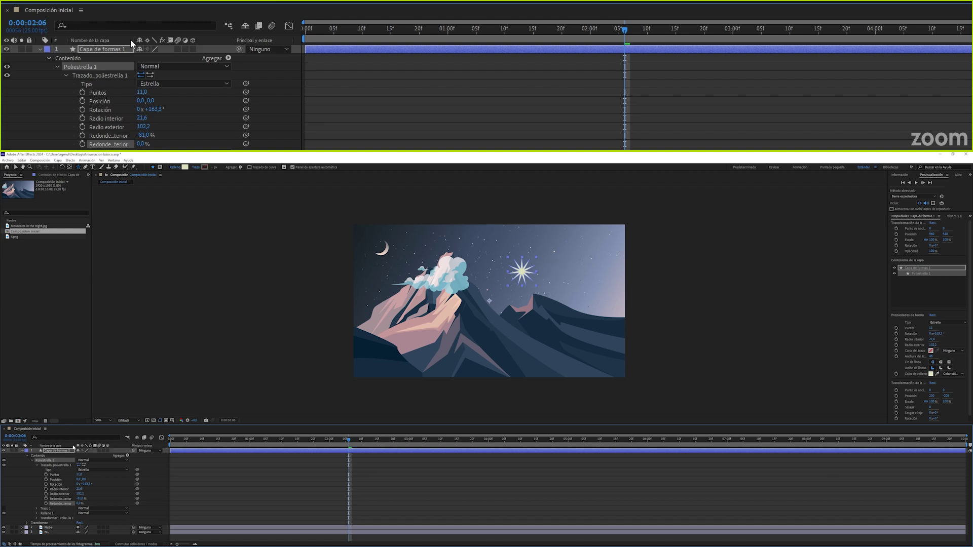
drag(73, 447, 91, 446)
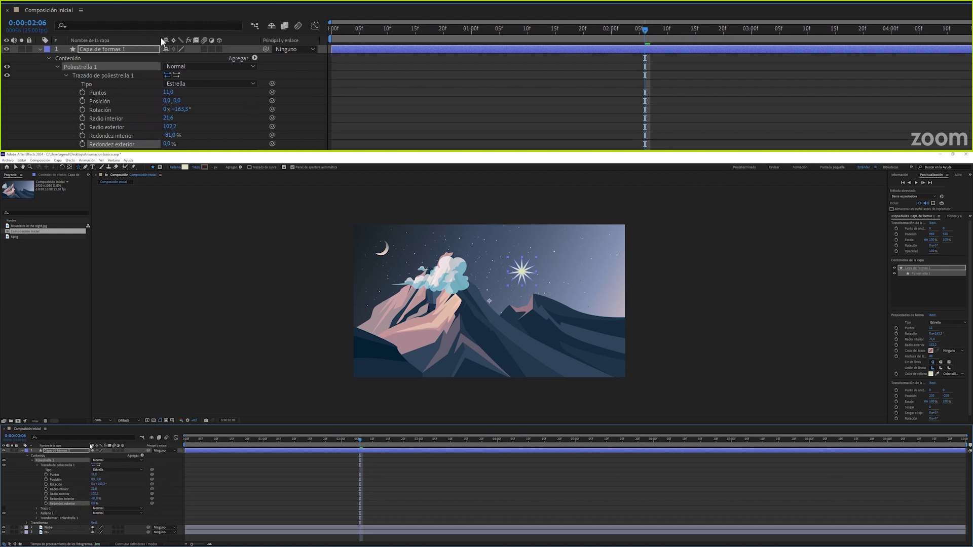
drag(93, 503, 91, 504)
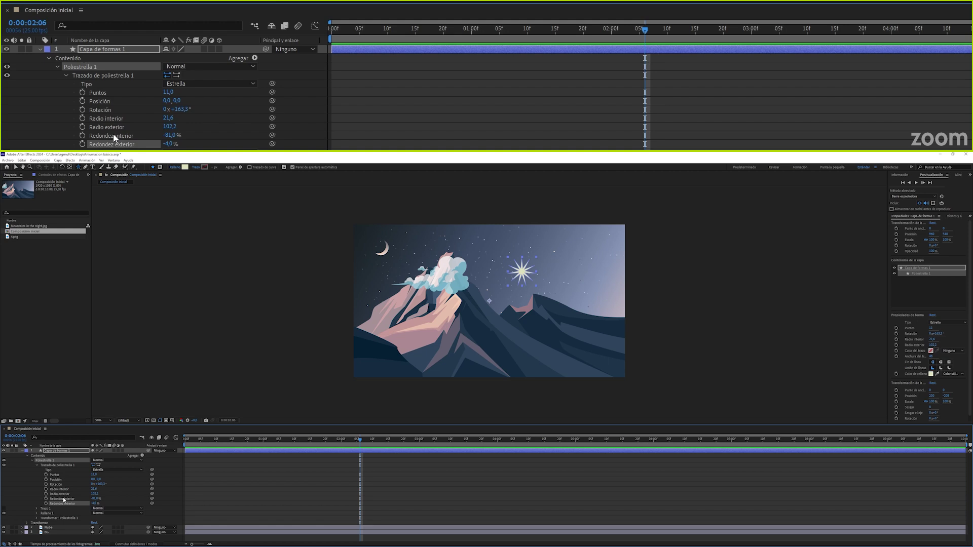
Step: Add a scale keyframe of 100% to the star's shape layer at 0:00:01:00
click(118, 50)
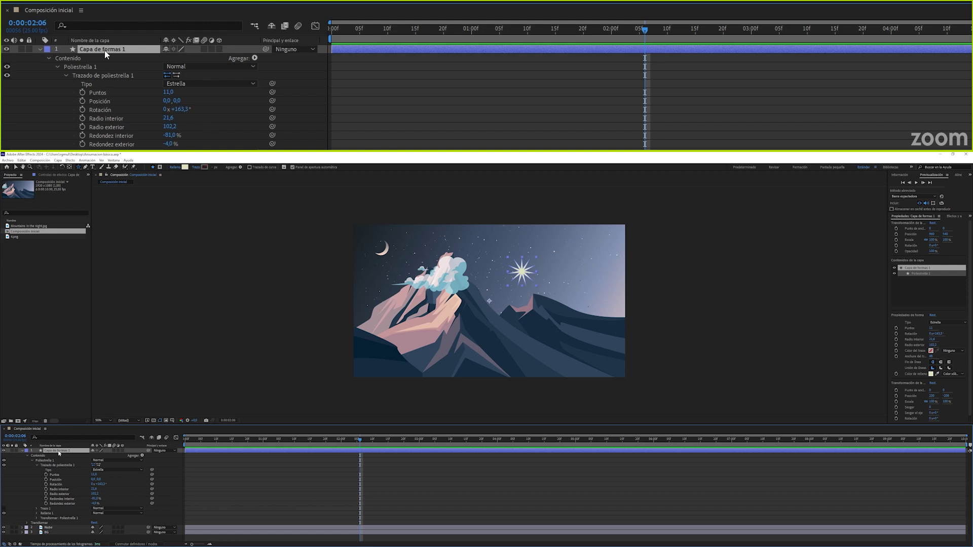
key(s)
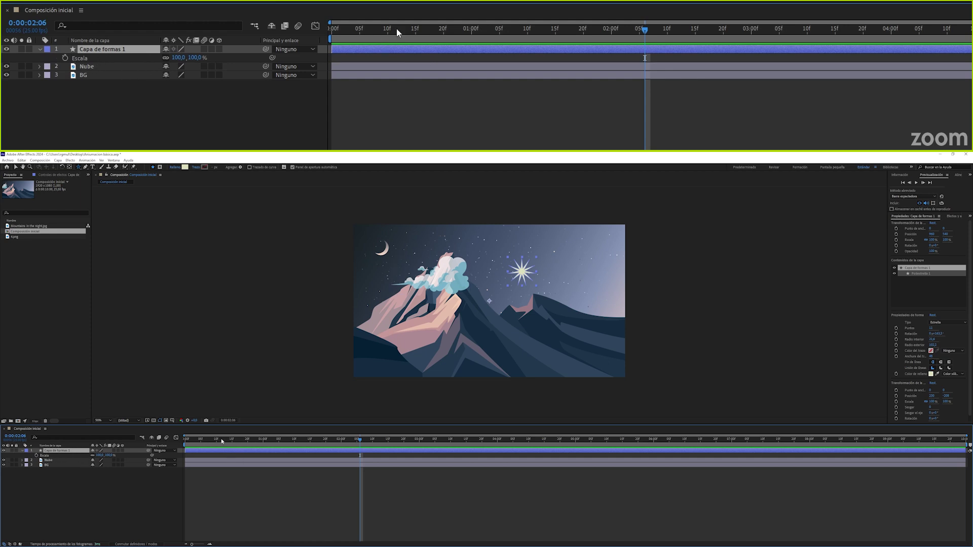
drag(397, 29, 472, 30)
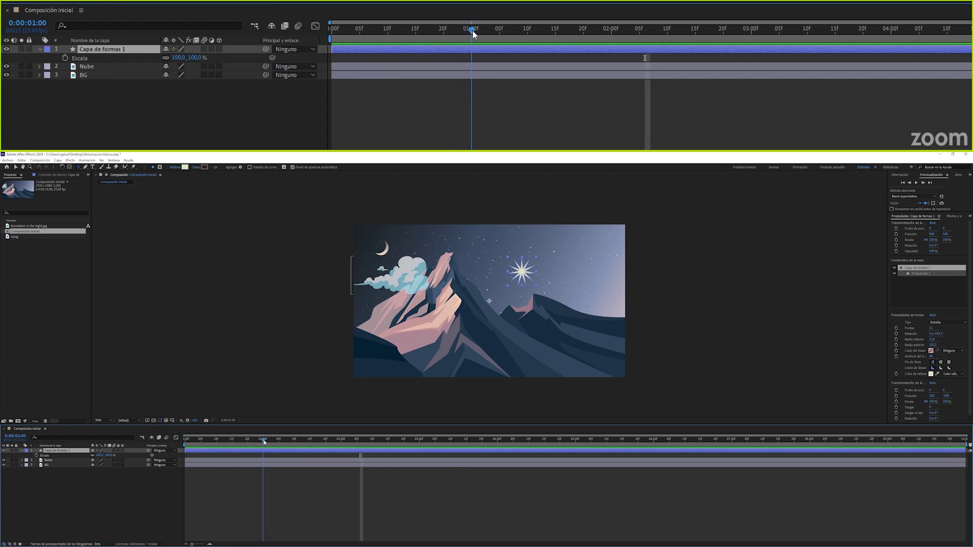
click(66, 58)
click(64, 59)
click(64, 59)
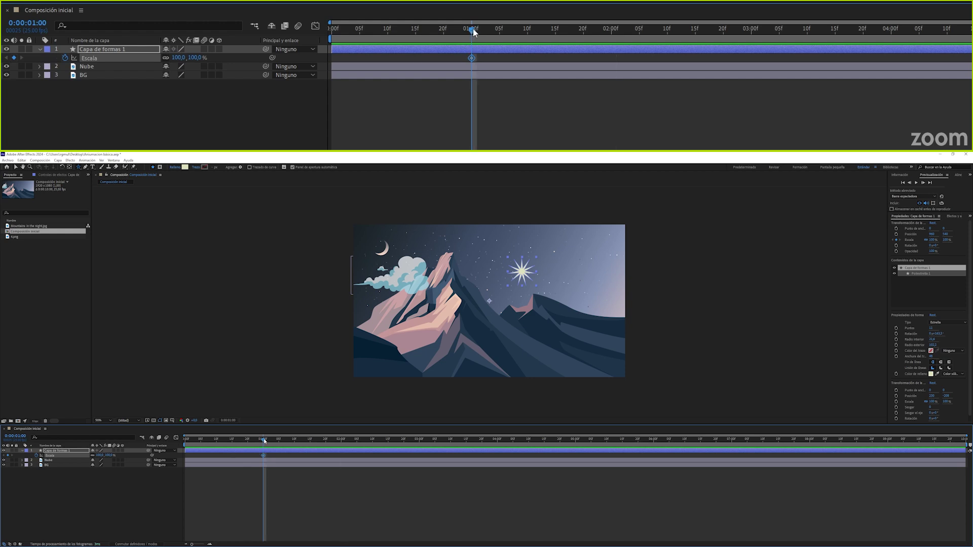
Step: Add a 150% scale keyframe to the star's layer at 0:00:02:00
drag(472, 29, 583, 30)
click(612, 32)
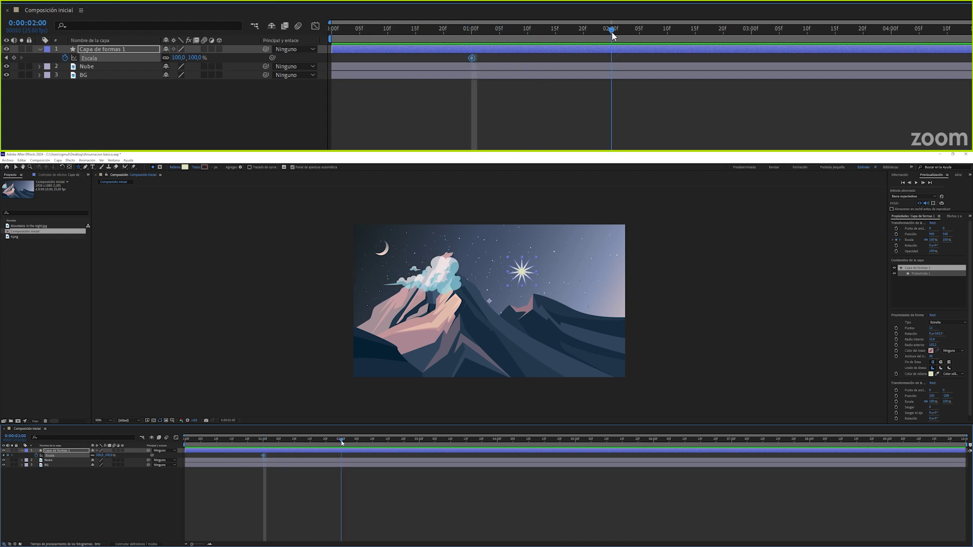
click(196, 57)
text(150)
key(Return)
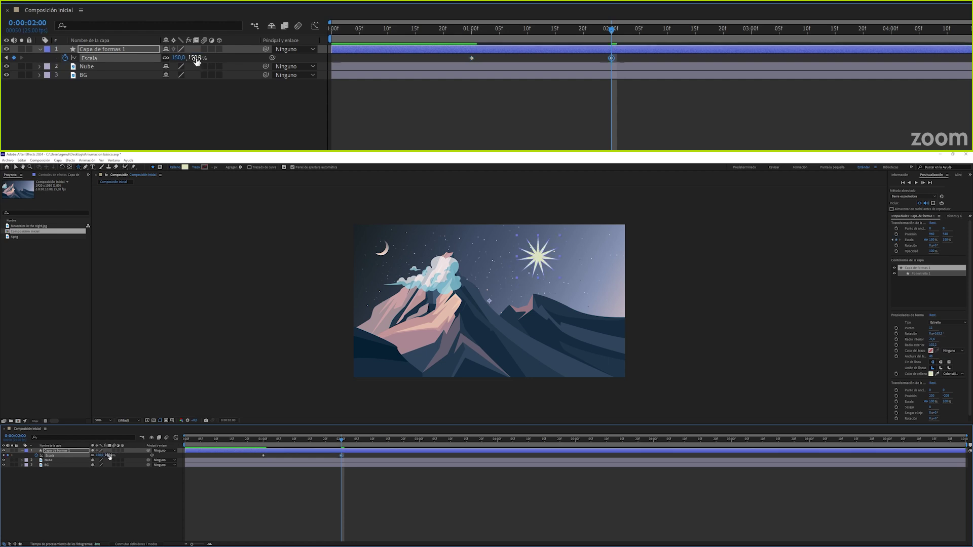
Step: Scrub through the star's scaling and examine its anchor point among the layer's transform properties
drag(612, 31, 569, 30)
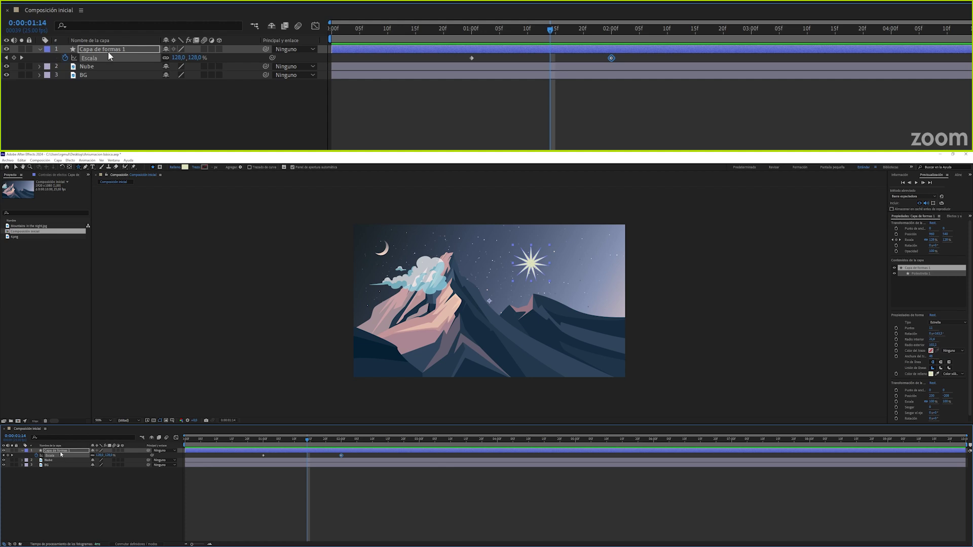
click(39, 50)
click(40, 50)
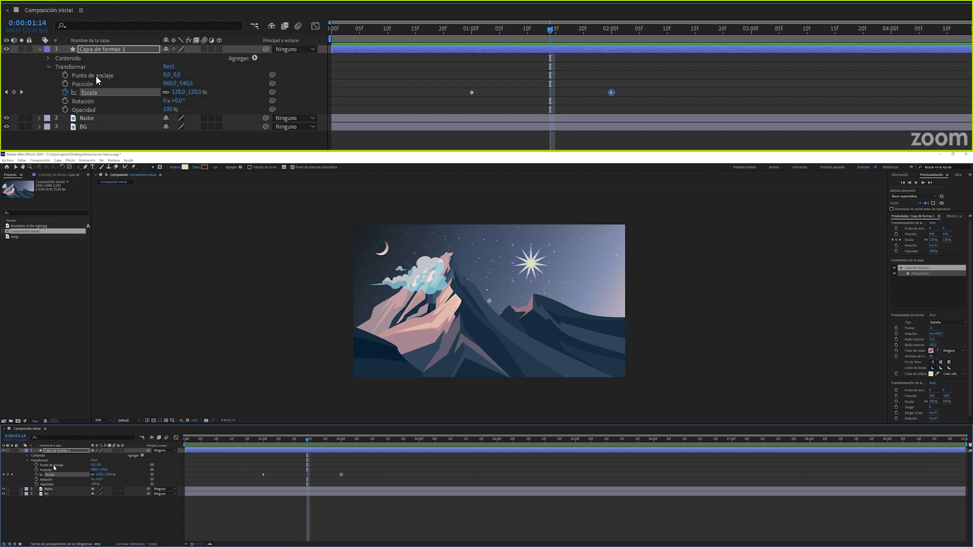
click(53, 465)
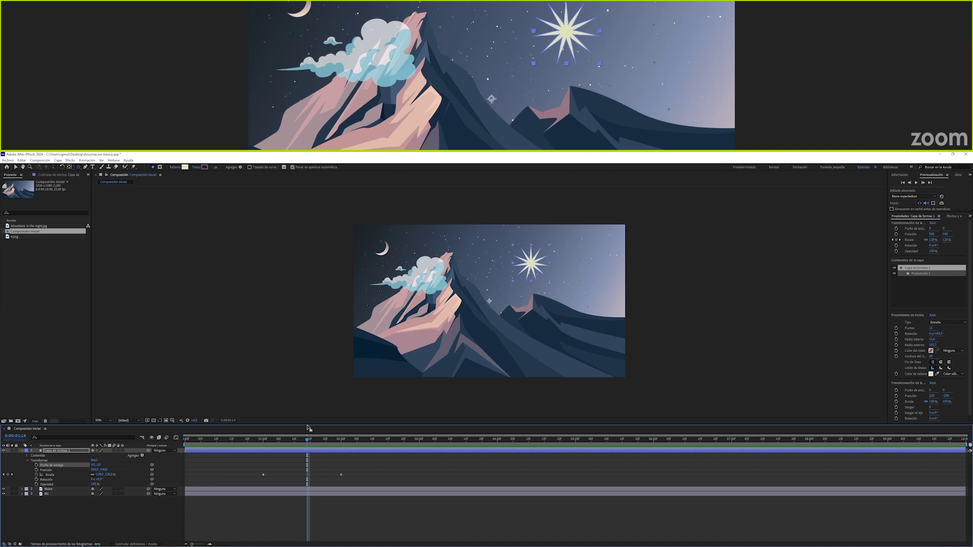
mouse_move(307, 440)
mouse_down()
mouse_move(278, 443)
mouse_move(310, 446)
mouse_up()
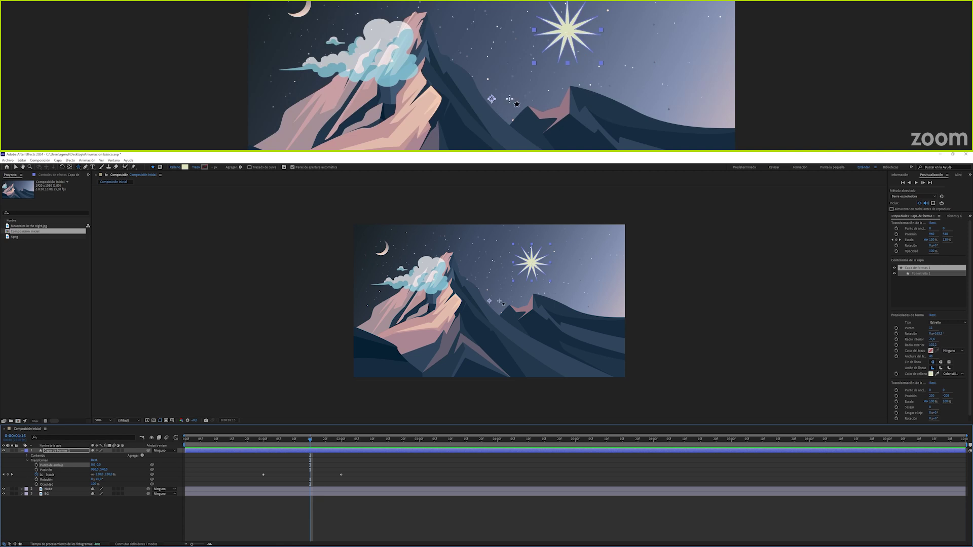
Step: Try moving the star layer's anchor point with the Selection tool, and undo the resulting layer moves
click(16, 167)
drag(489, 302, 506, 291)
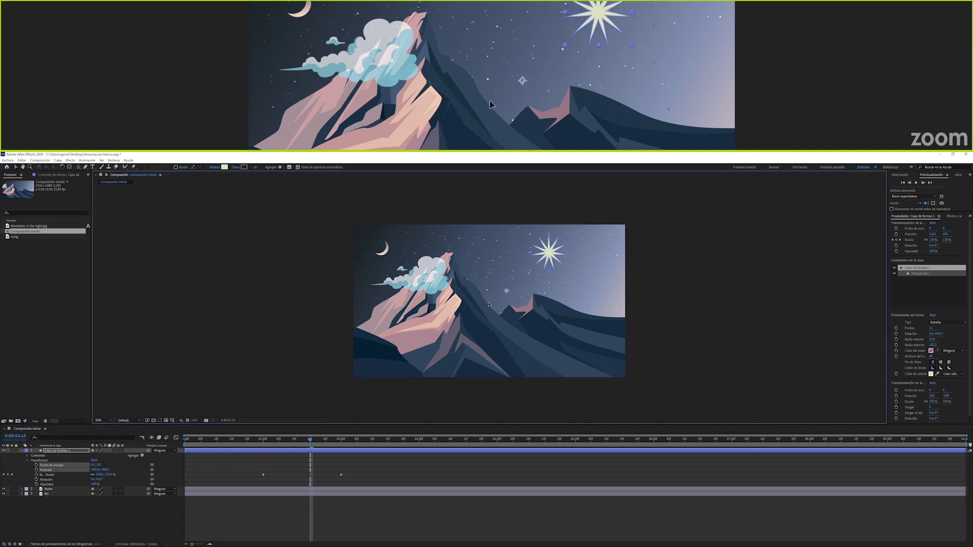
drag(540, 258, 514, 288)
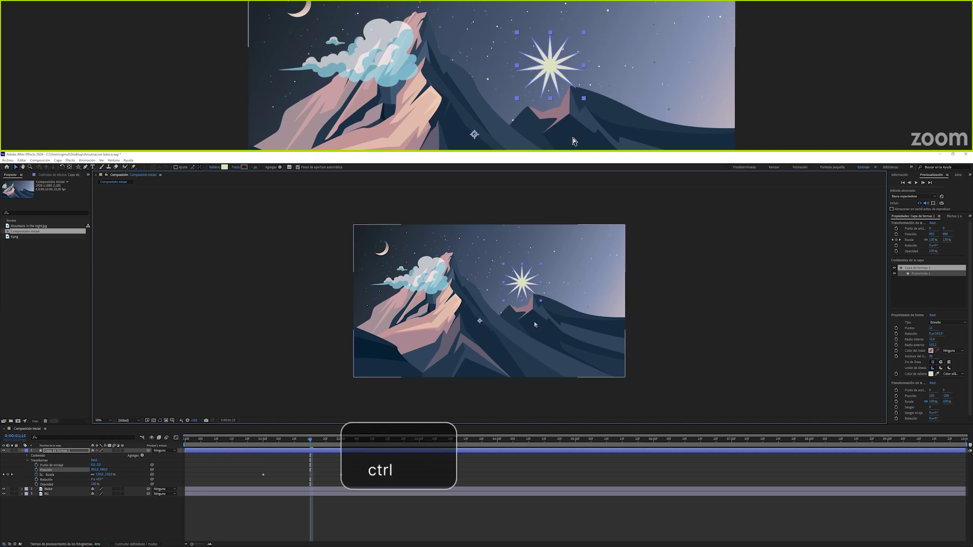
key(ctrl+z)
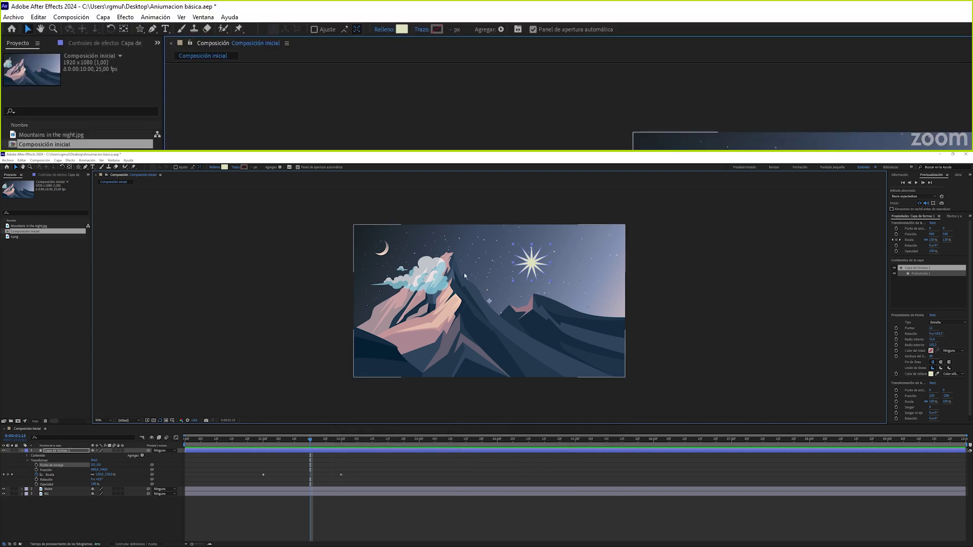
Step: Move the layer's anchor point onto the center of the star with the Pan Behind tool
click(69, 168)
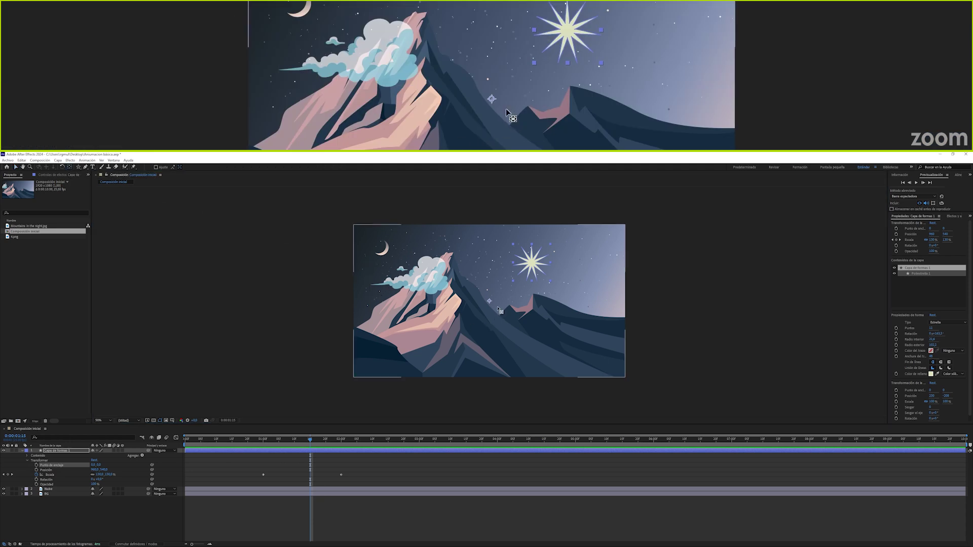
drag(490, 301, 533, 267)
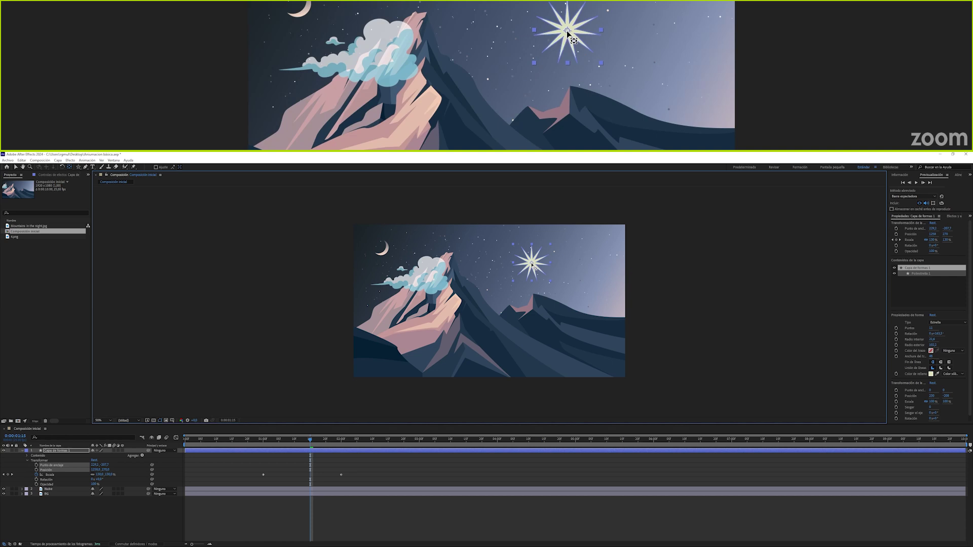
mouse_move(310, 440)
mouse_down()
mouse_move(355, 441)
mouse_move(276, 445)
mouse_move(334, 442)
mouse_move(291, 444)
mouse_up()
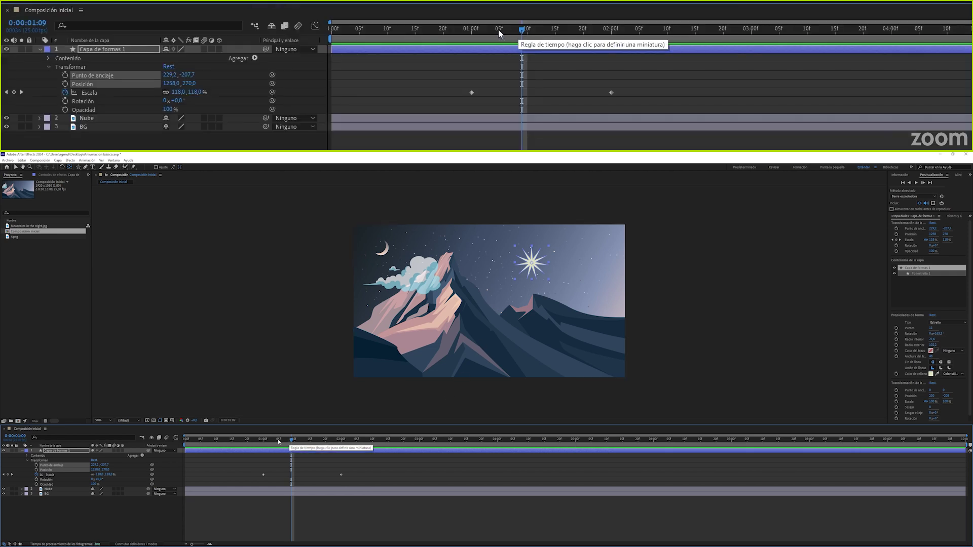
Step: Preview the star's scale animation from 0:00:01:00 and stop playback
click(262, 440)
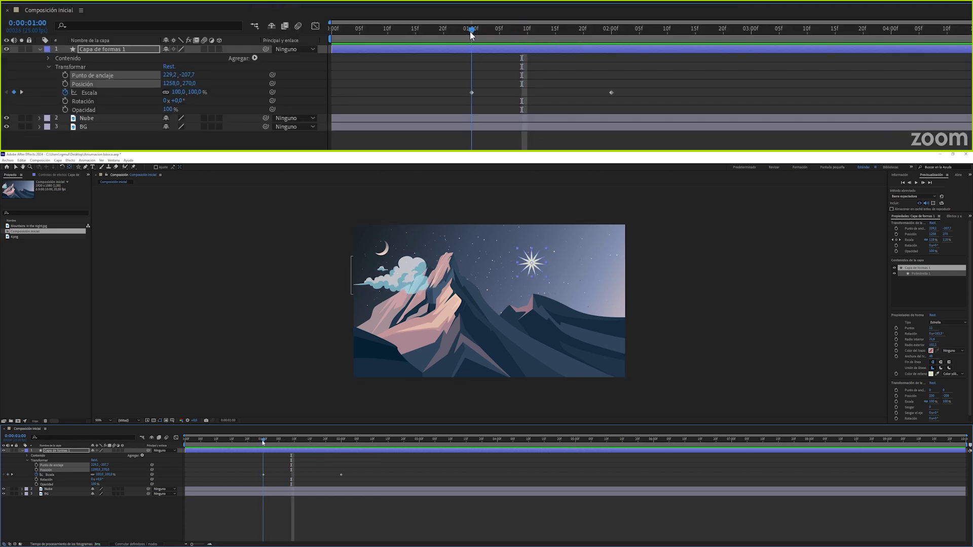
click(262, 442)
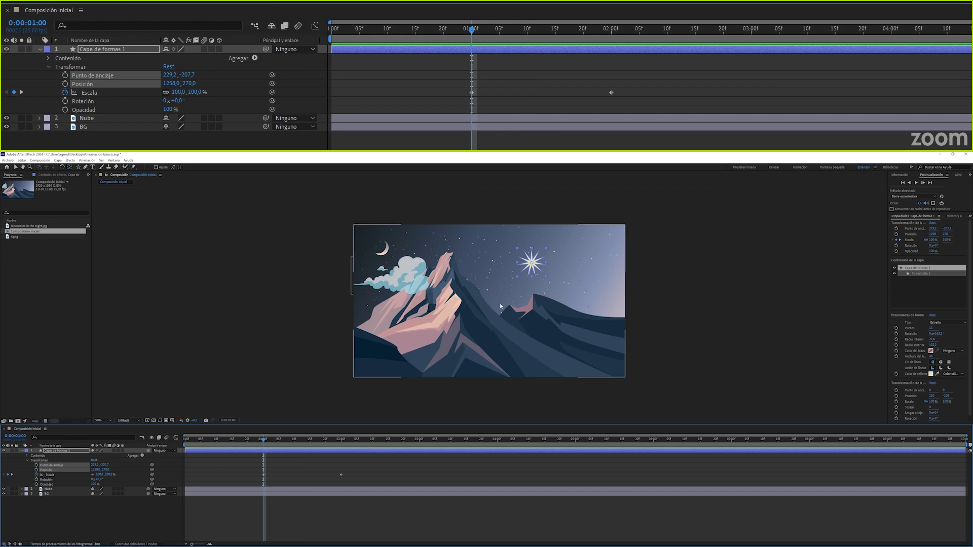
key(space)
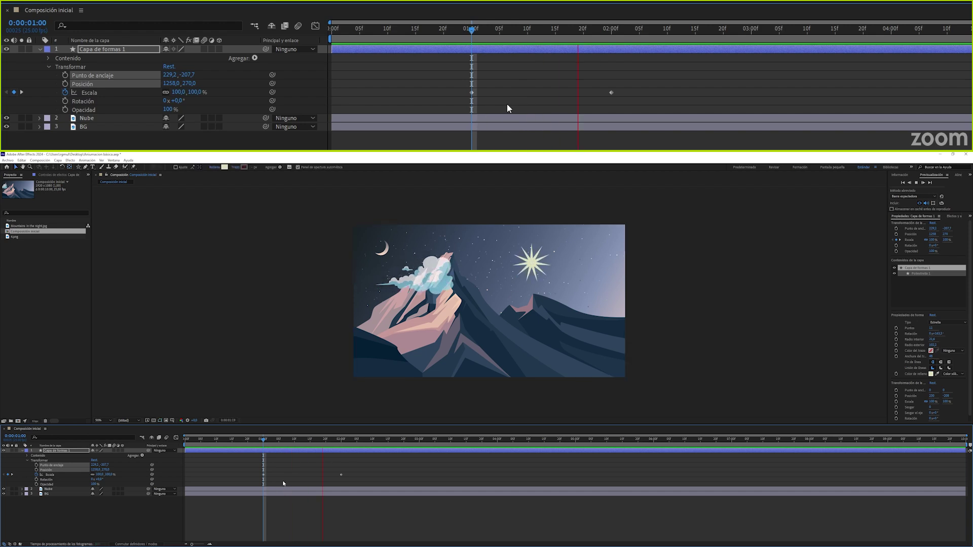
key(space)
drag(288, 441, 268, 450)
key(n)
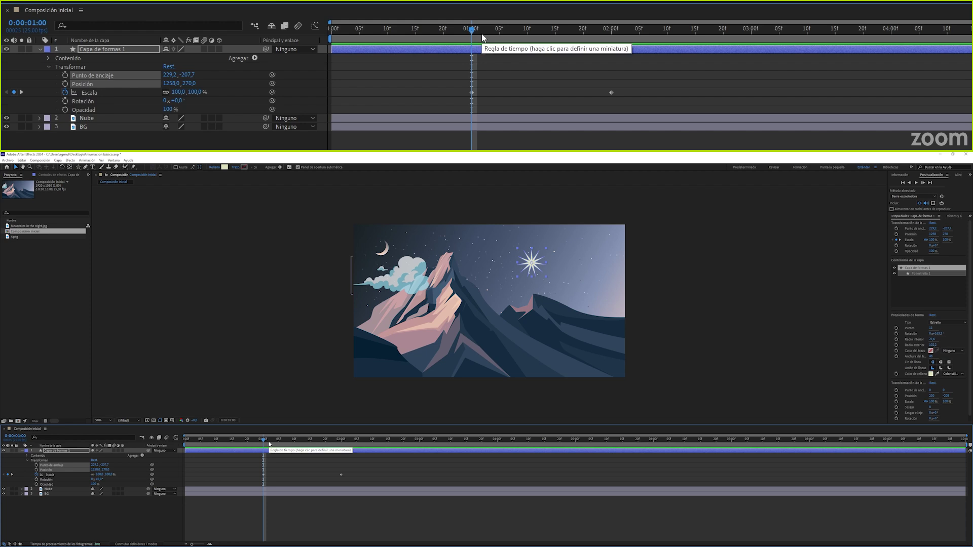
Step: Change the star's scale keyframe at 0:00:01:00 to 0%
click(472, 92)
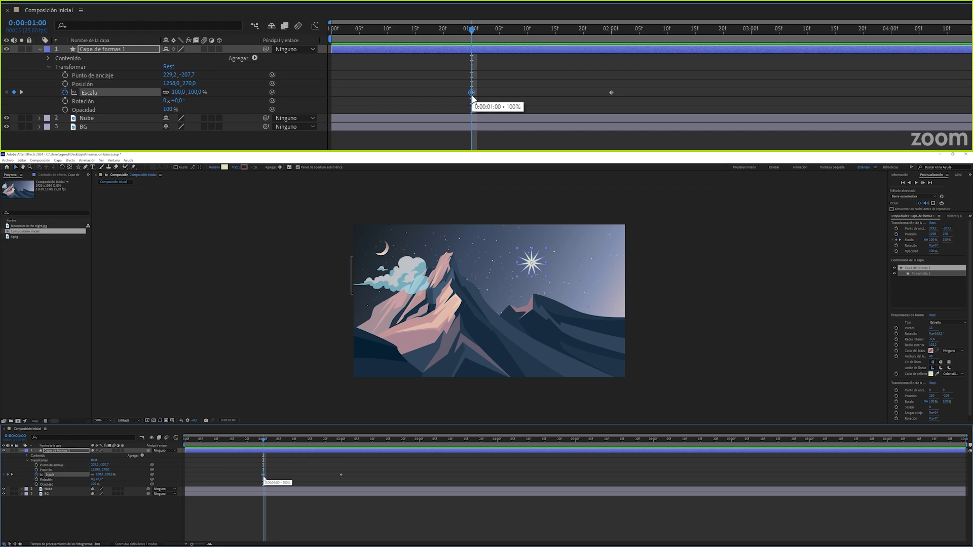
click(176, 93)
text(0)
key(Return)
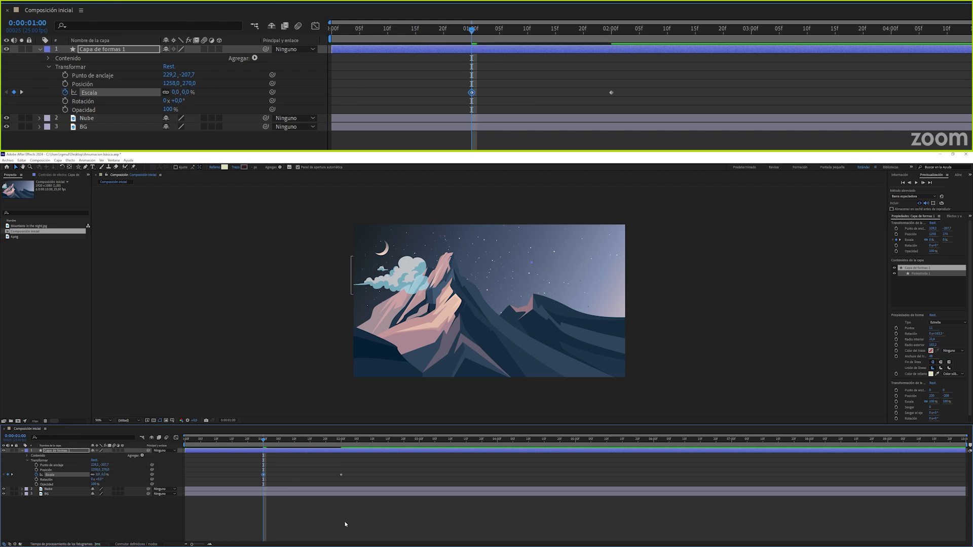
Step: Set the star's scale to 100% at 0:00:02:00
click(611, 32)
click(195, 92)
text(100)
key(Return)
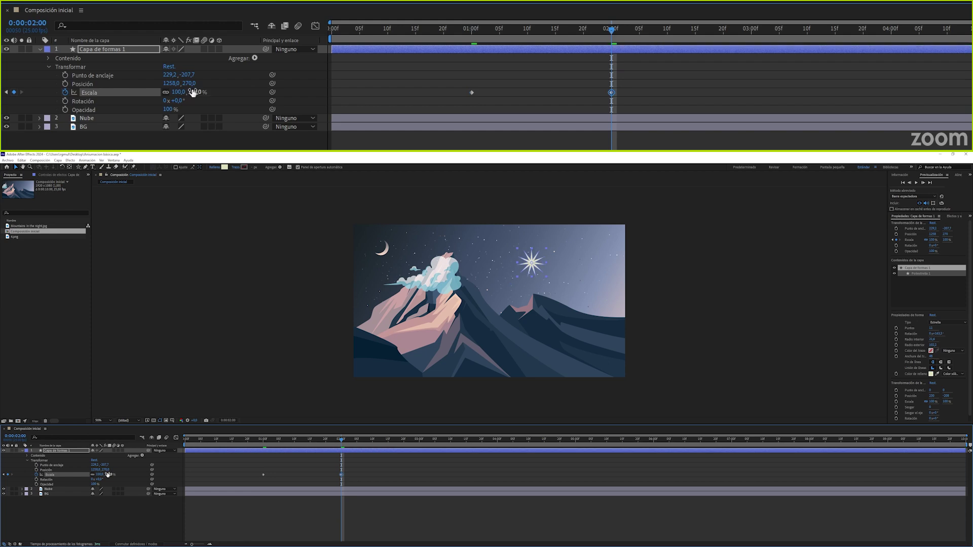
Step: Add a 0% scale keyframe for the star at 0:00:03:00
drag(341, 439, 421, 440)
click(175, 93)
text(0)
key(Return)
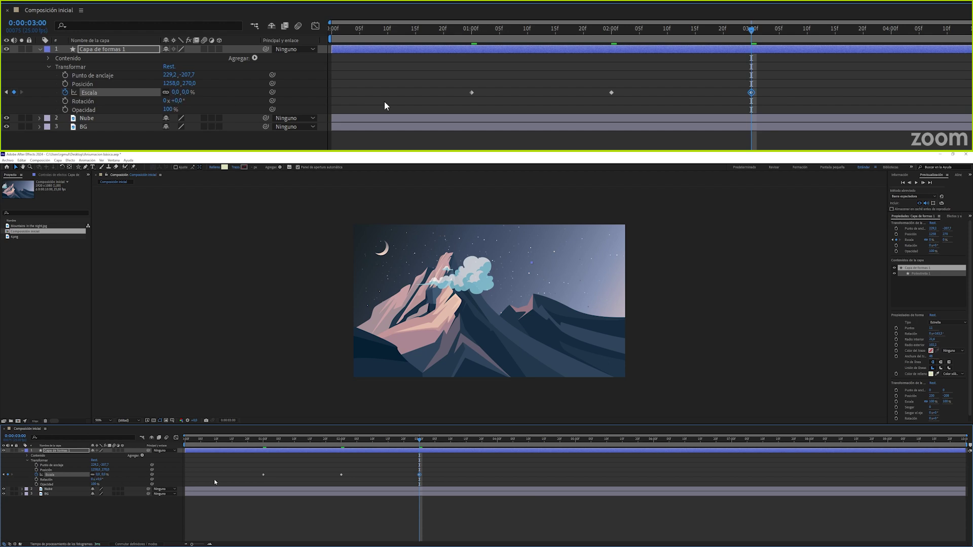
Step: Move the star's 100% scale keyframe to 0:00:01:10 and its closing 0% keyframe to 0:00:01:20
mouse_move(463, 34)
mouse_down()
mouse_move(476, 31)
mouse_move(467, 32)
mouse_up()
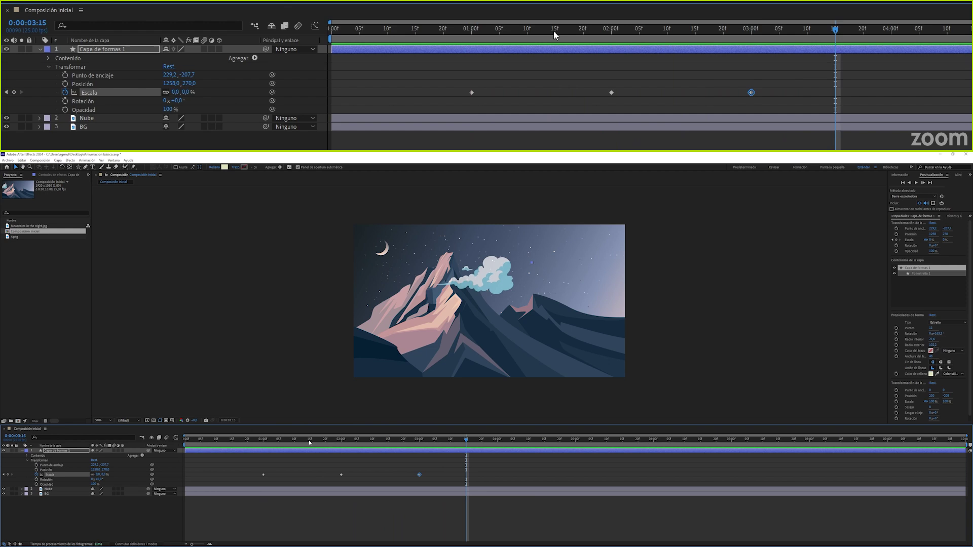
mouse_move(553, 32)
mouse_down()
mouse_move(497, 35)
mouse_move(563, 29)
mouse_up()
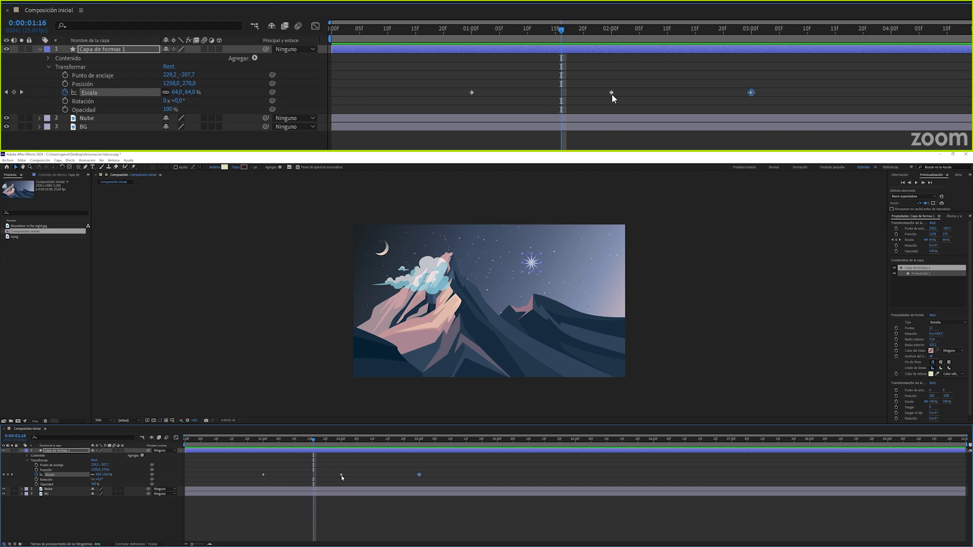
mouse_move(612, 93)
drag(613, 92, 527, 94)
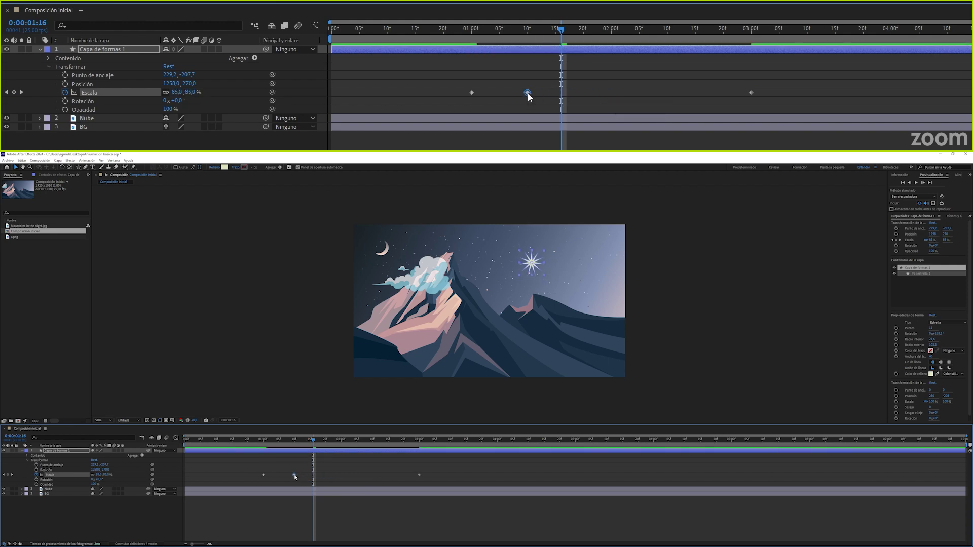
drag(752, 93, 584, 95)
Step: Preview the star's shortened scale animation several times from 0:00:01:00
click(471, 31)
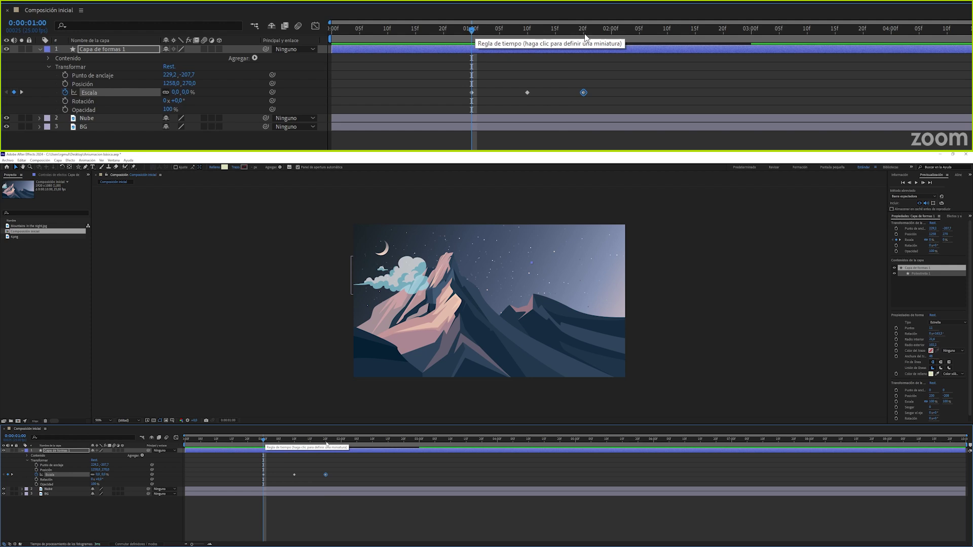
key(space)
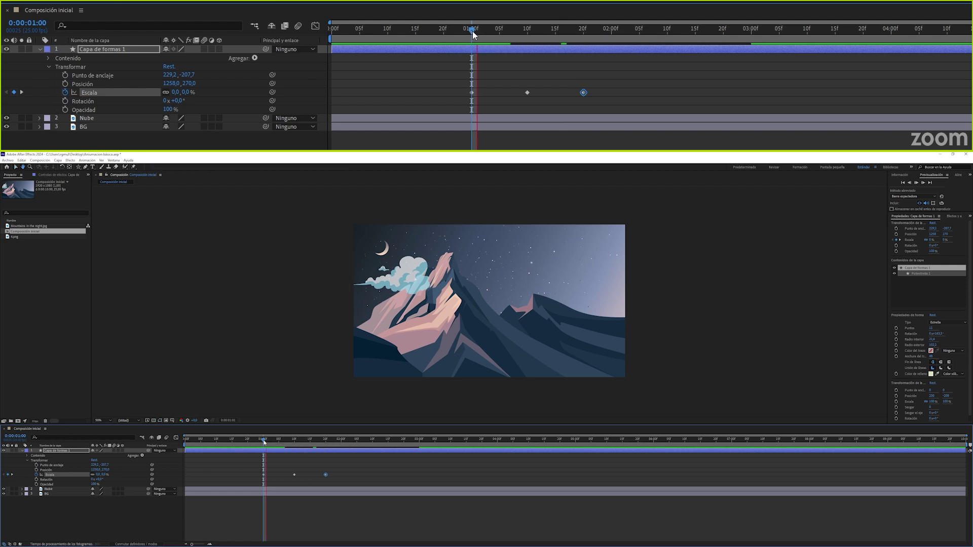
key(space)
key(space)
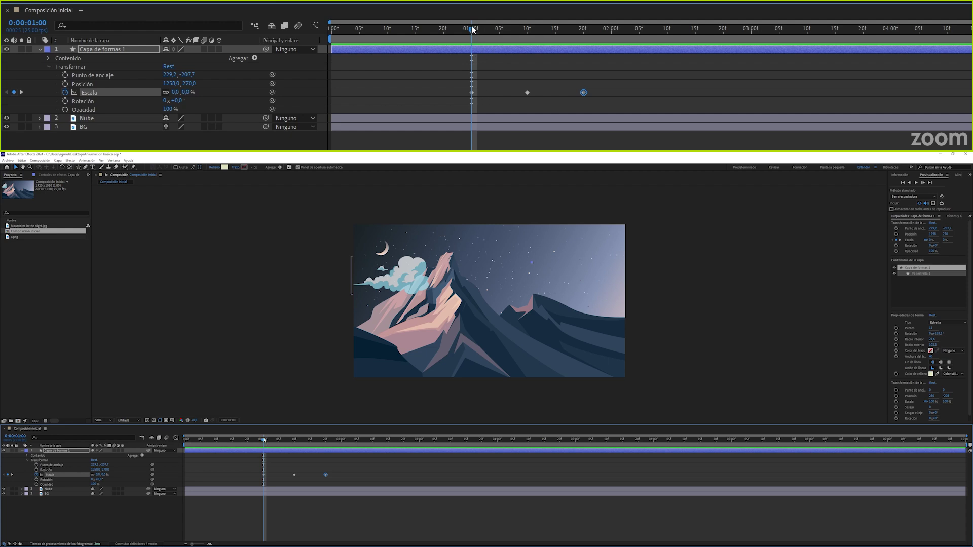
key(space)
key(space)
key(space)
key(space)
key(space)
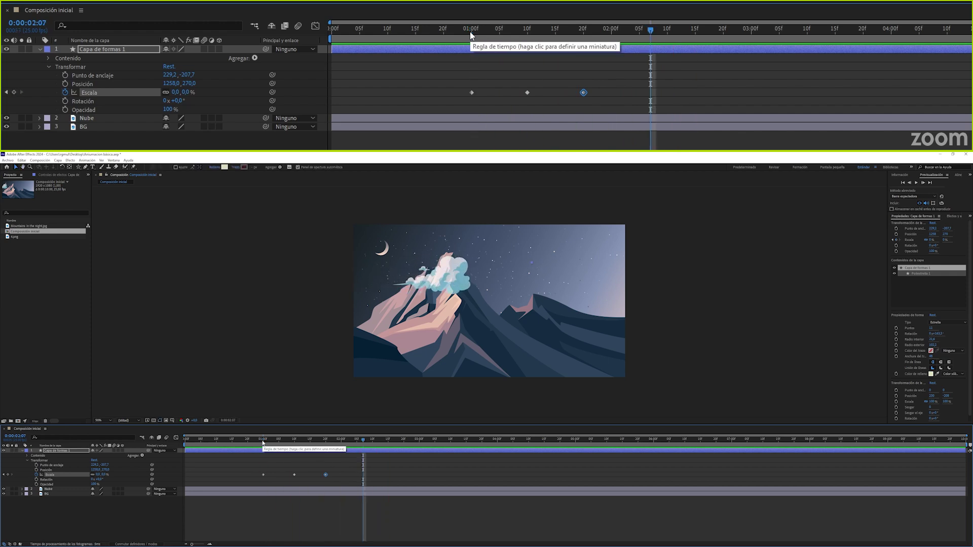
key(space)
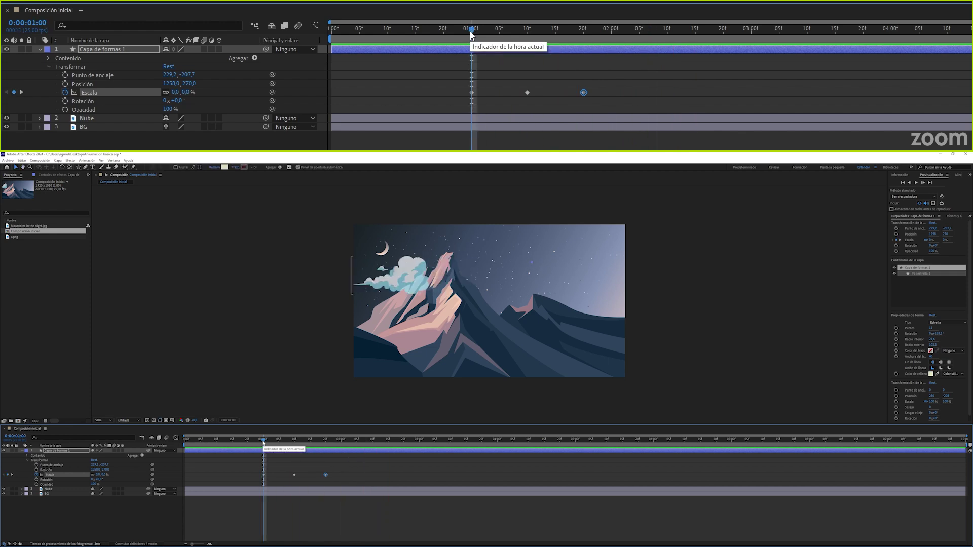
key(space)
key(space)
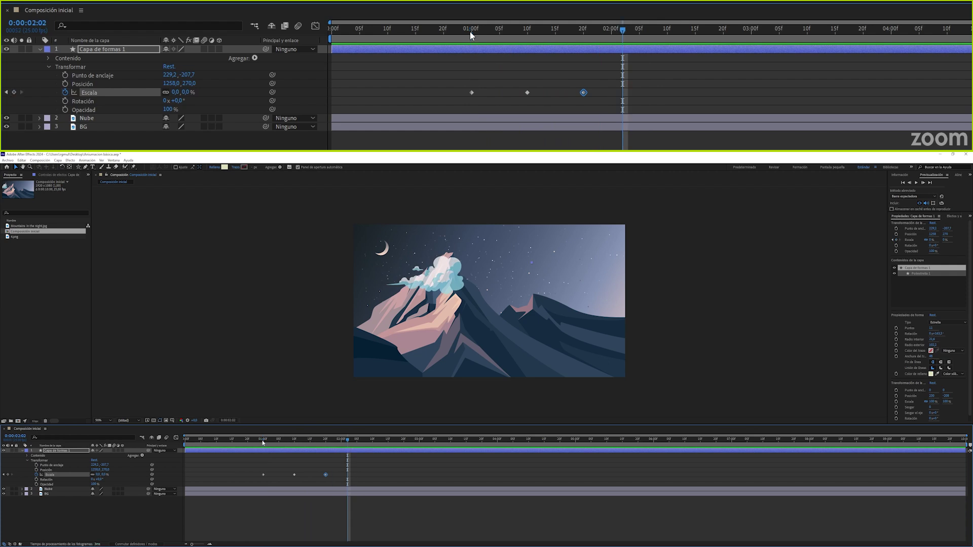
Step: Apply Desaceleración suave to the star's scale keyframe at 0:00:01:00
drag(469, 31, 512, 44)
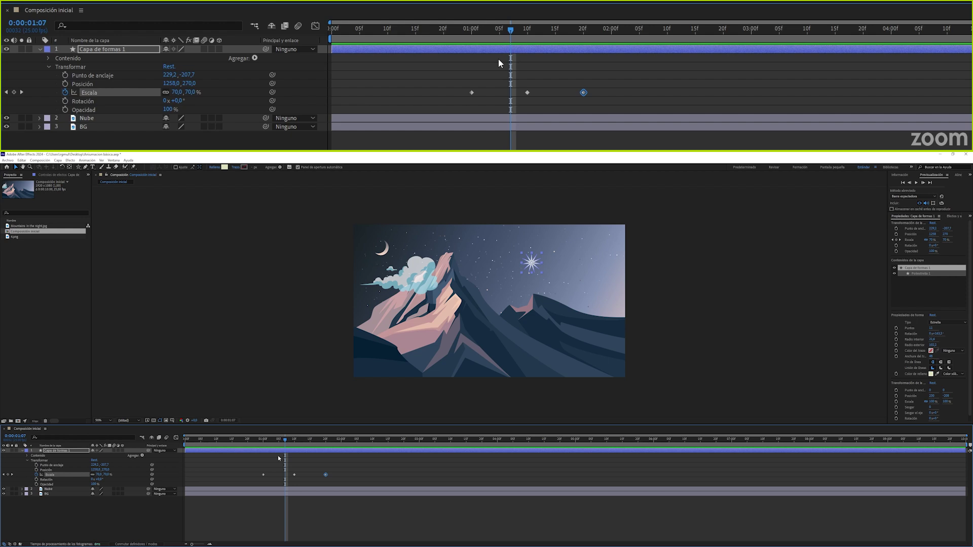
click(470, 93)
right_click(471, 94)
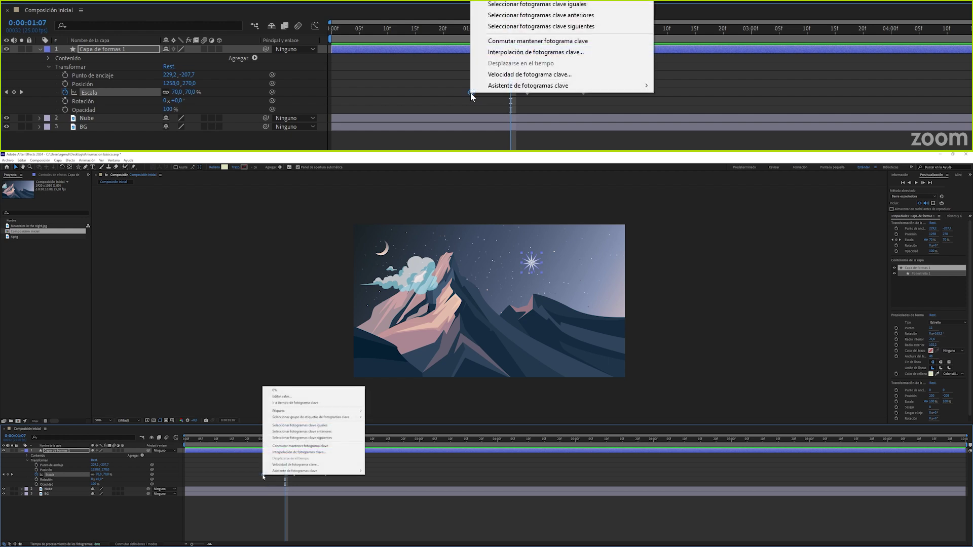
mouse_move(503, 90)
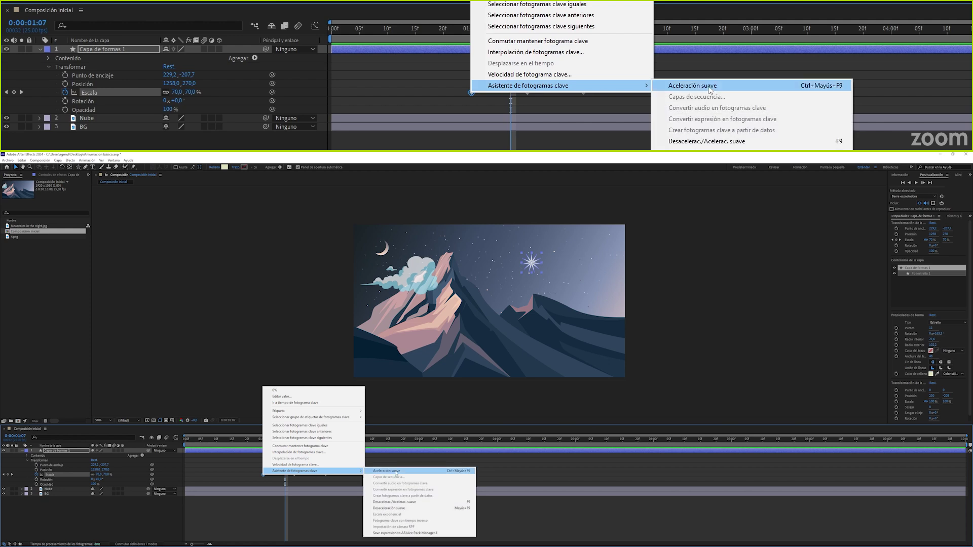
click(402, 508)
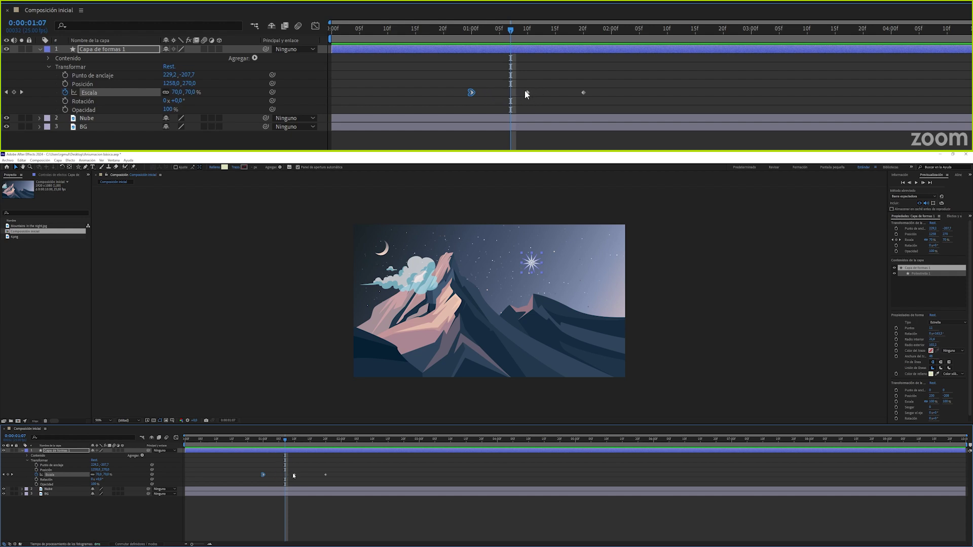
Step: Apply Aceleración suave to the star's scale keyframe at 0:00:01:20
right_click(583, 93)
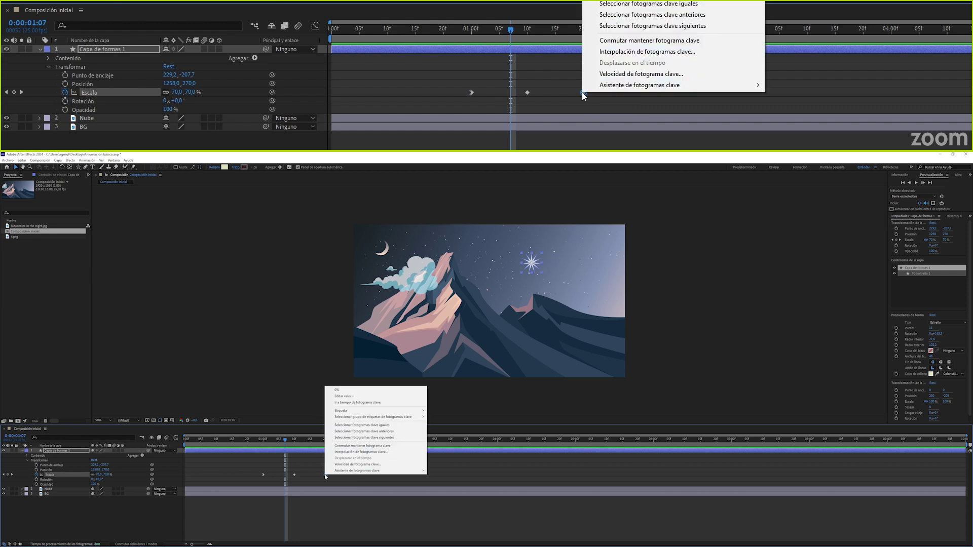
mouse_move(624, 86)
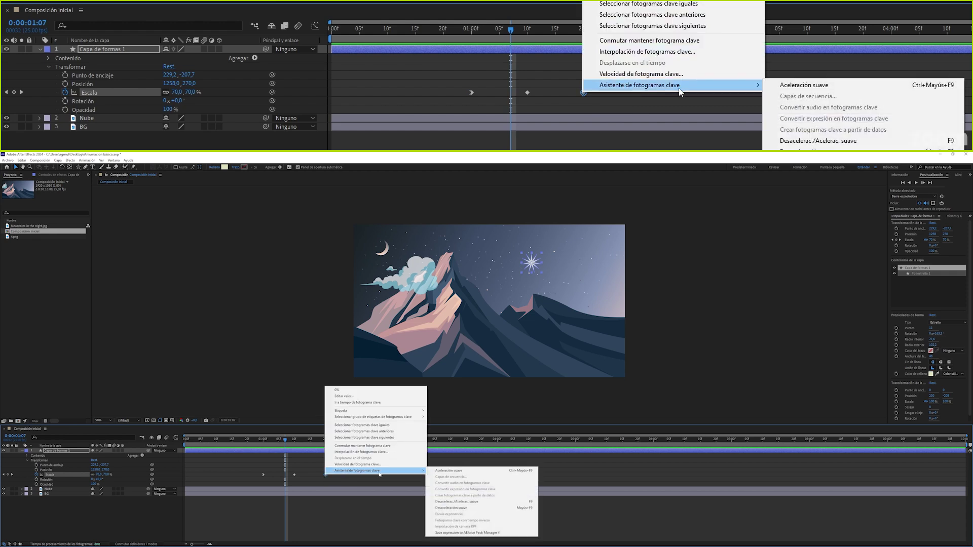
click(795, 90)
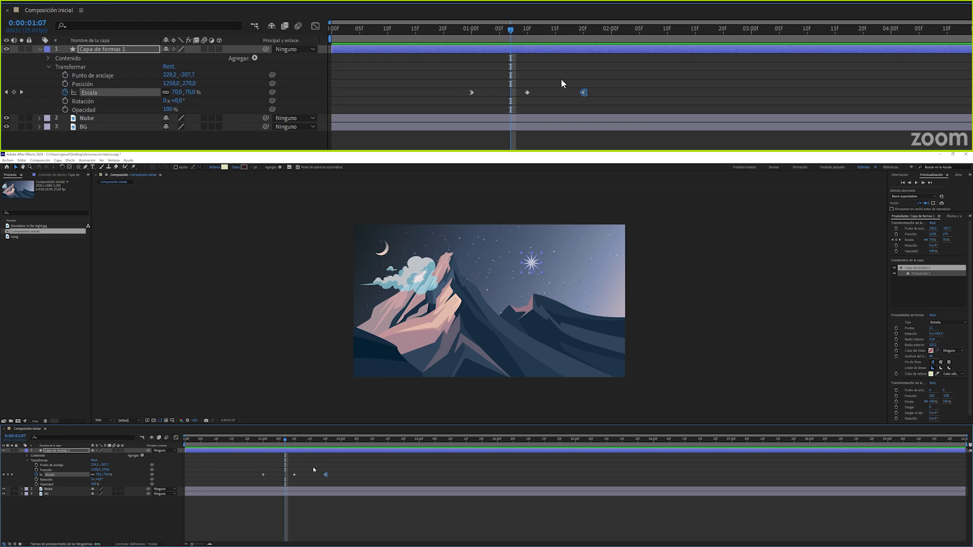
Step: Preview the star's scale animation with the keyframe easing from 0:00:00:23
mouse_move(584, 99)
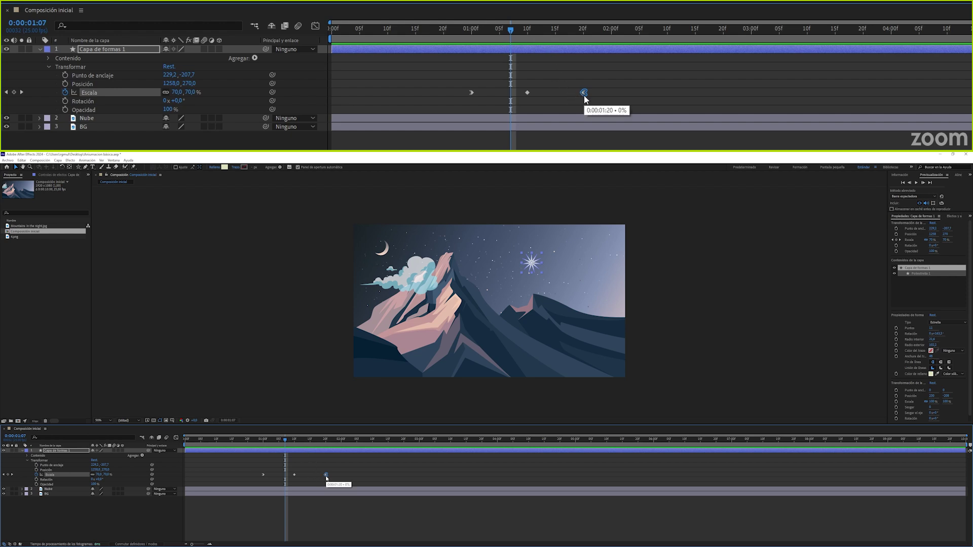
click(460, 29)
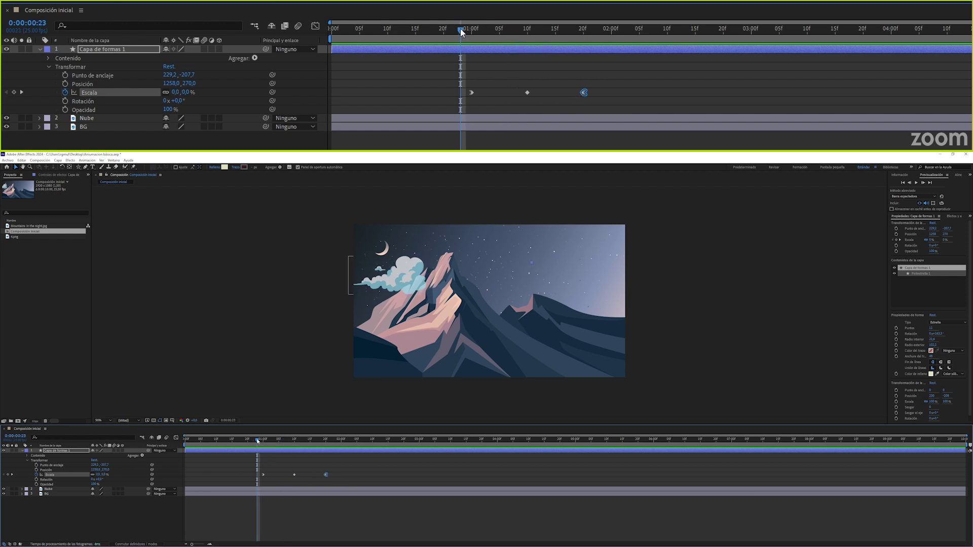
key(space)
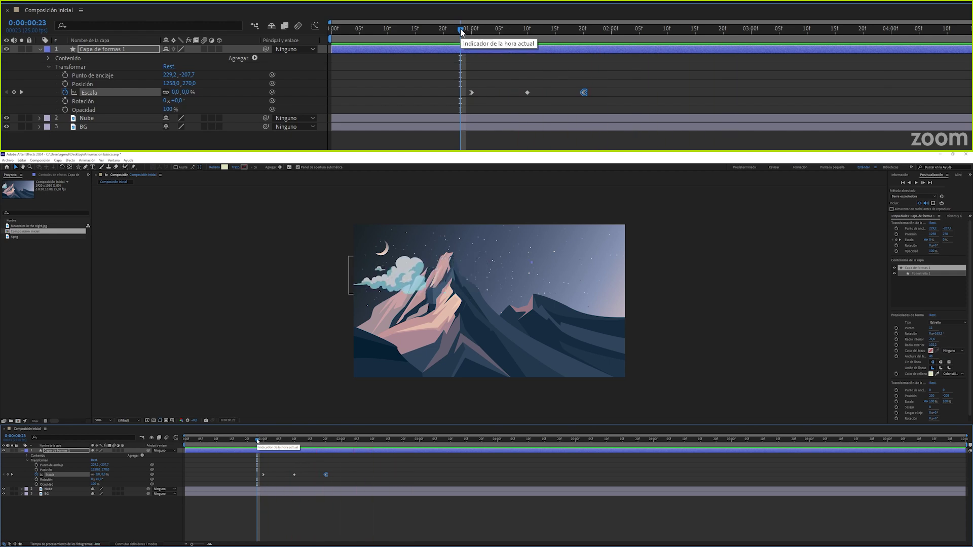
Step: Open the graph editor for the star's scale at 0:00:01:00 and display its speed graph
mouse_move(467, 29)
mouse_down()
mouse_move(568, 35)
mouse_move(443, 31)
mouse_move(471, 32)
mouse_up()
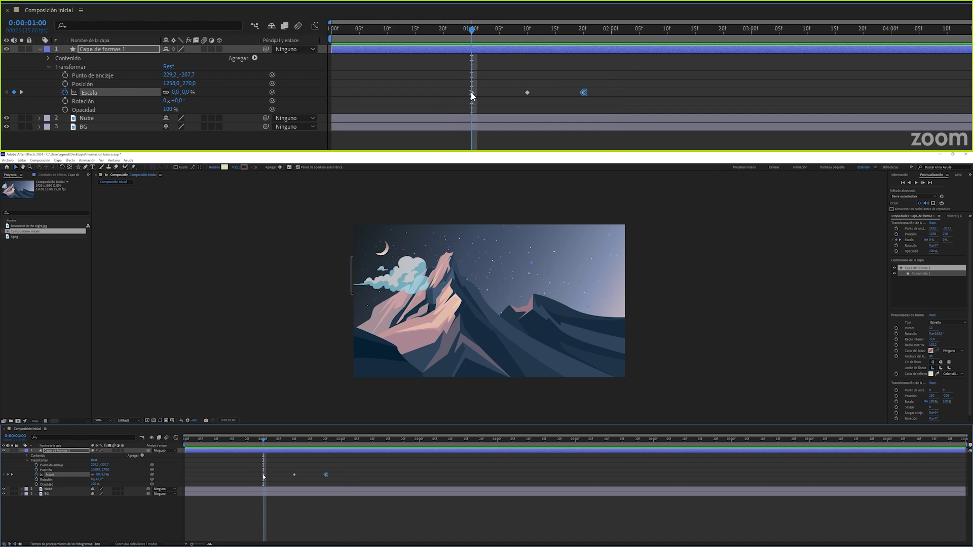
click(316, 27)
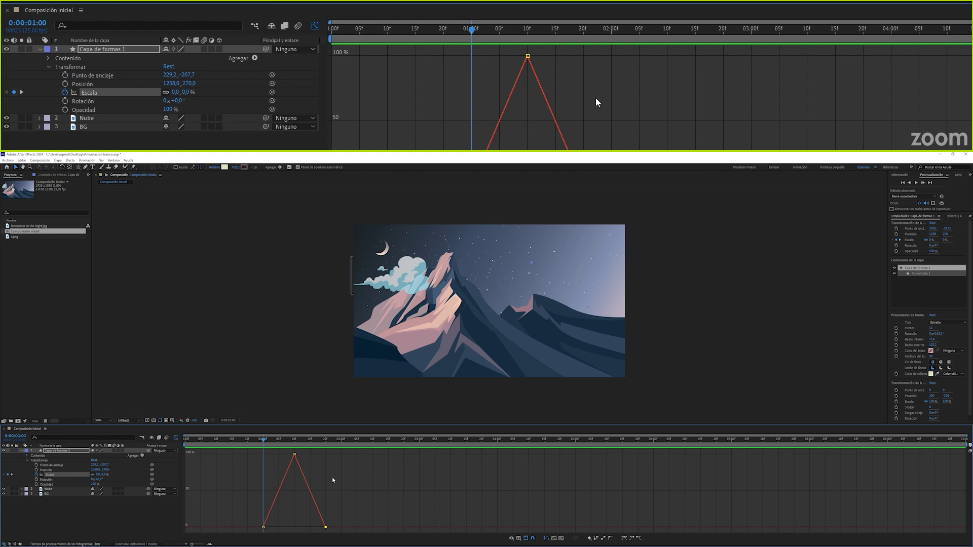
right_click(356, 477)
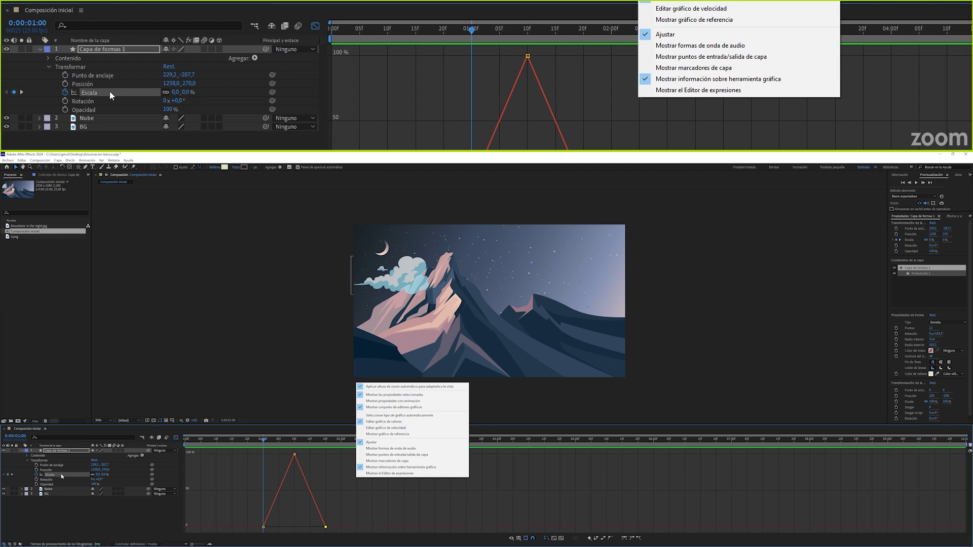
click(675, 13)
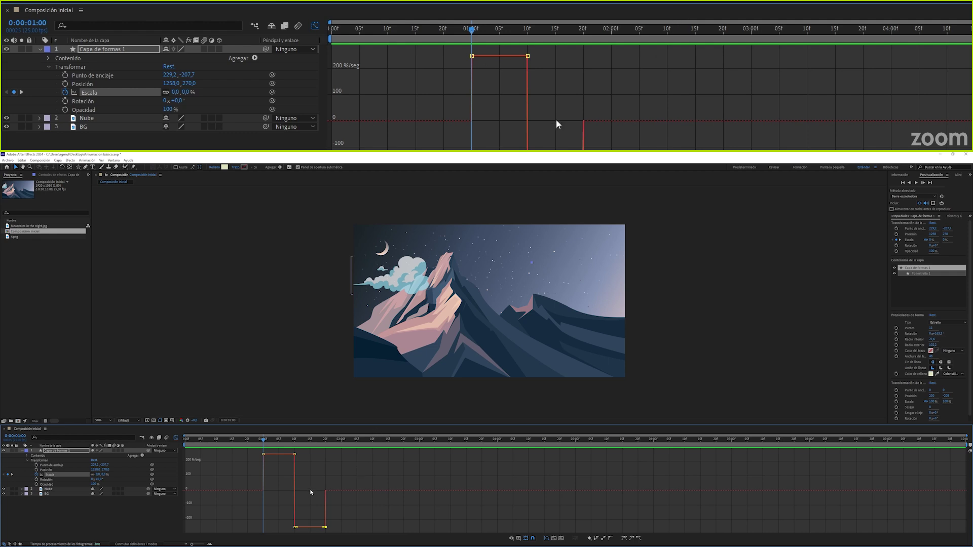
key(plus)
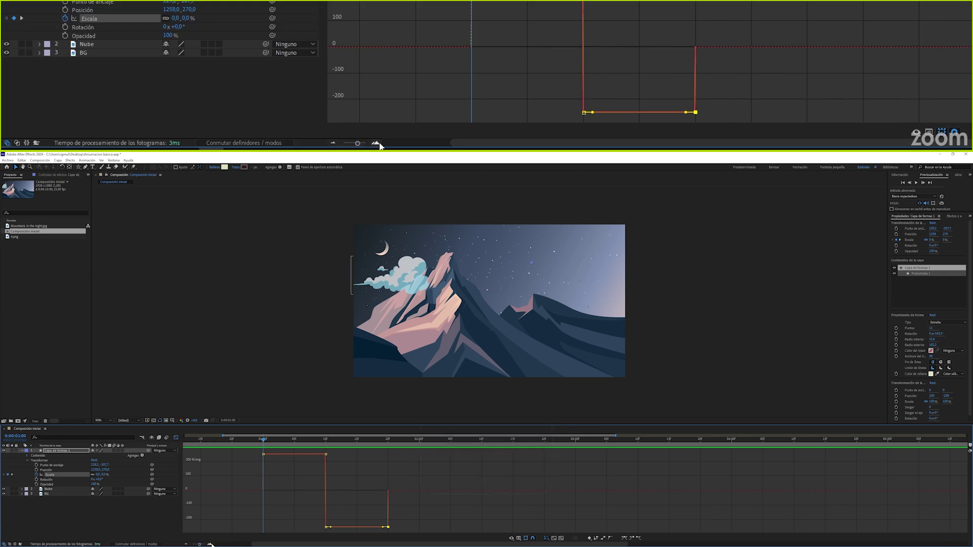
Step: In the speed graph, lower the 0:00:01:00 keyframe to about 0 %/seg and reduce the incoming speed at 0:00:01:10
click(264, 455)
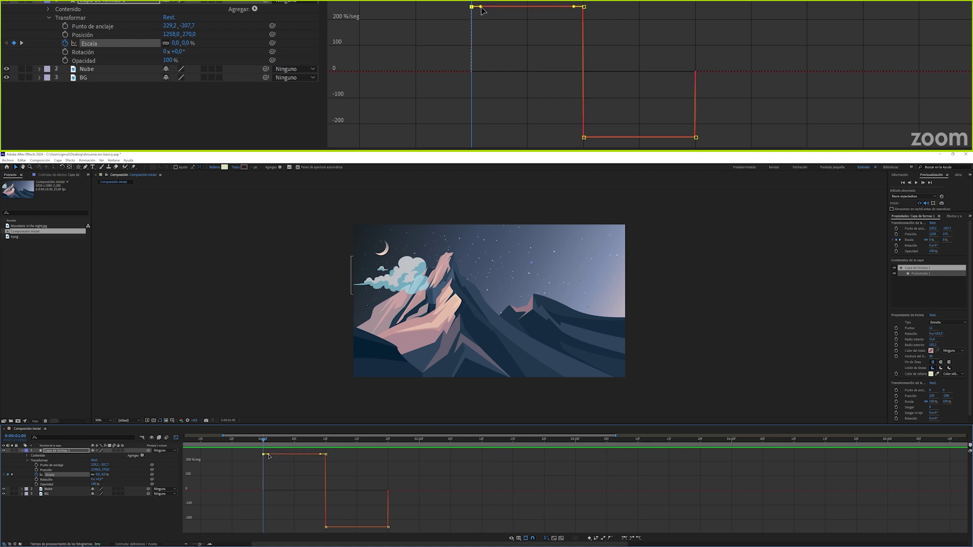
drag(481, 17, 483, 76)
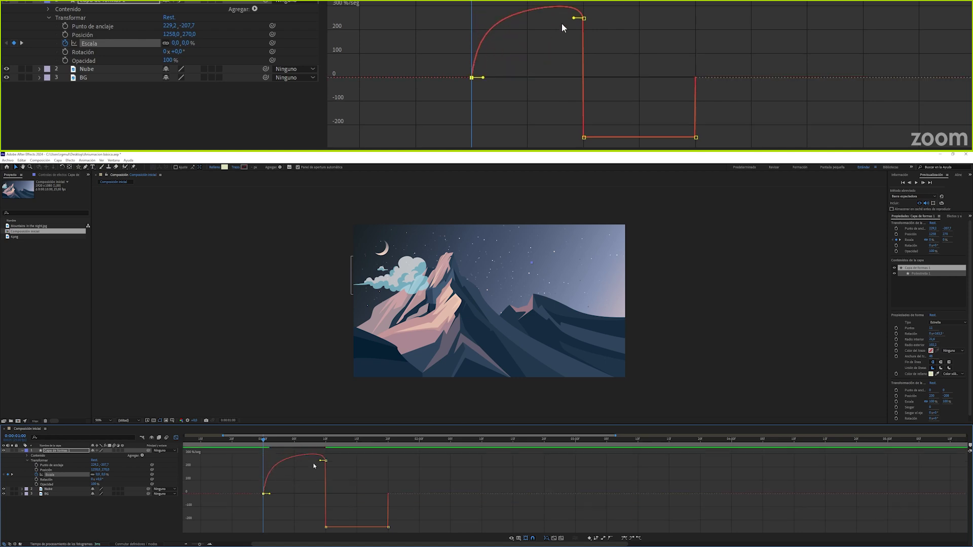
drag(576, 19, 582, 40)
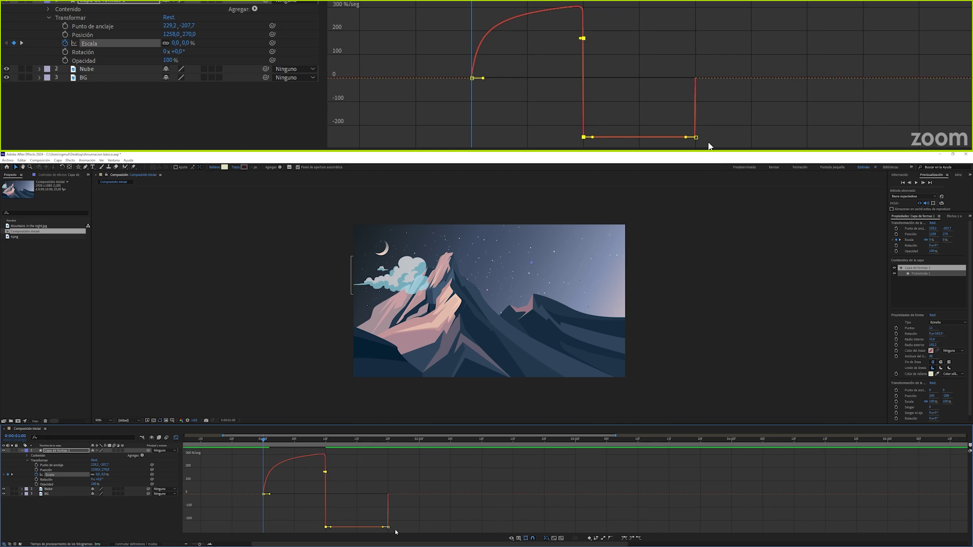
Step: Bring the 0:00:01:20 keyframe to about 0 %/seg and shorten the outgoing speed handle at 0:00:01:10
drag(686, 136, 659, 77)
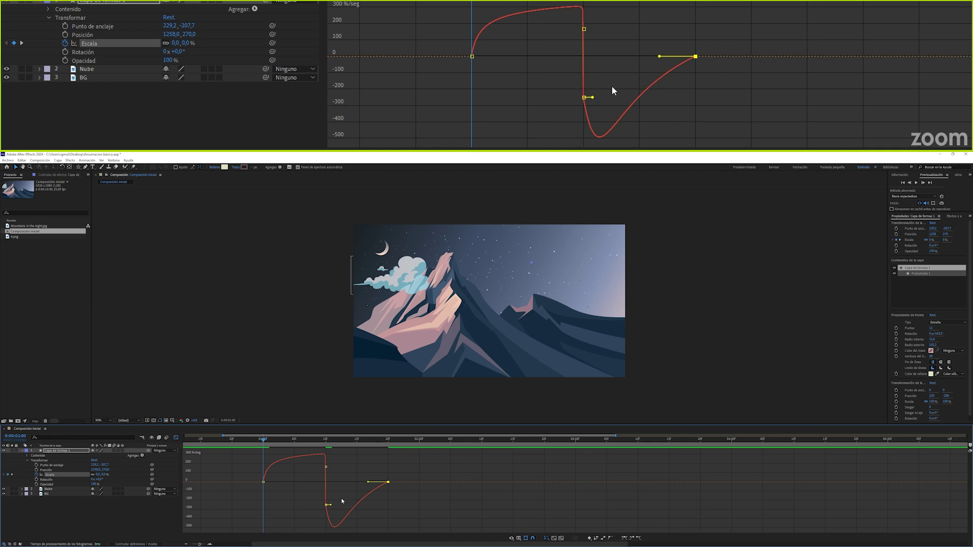
drag(593, 98, 586, 96)
drag(660, 55, 665, 54)
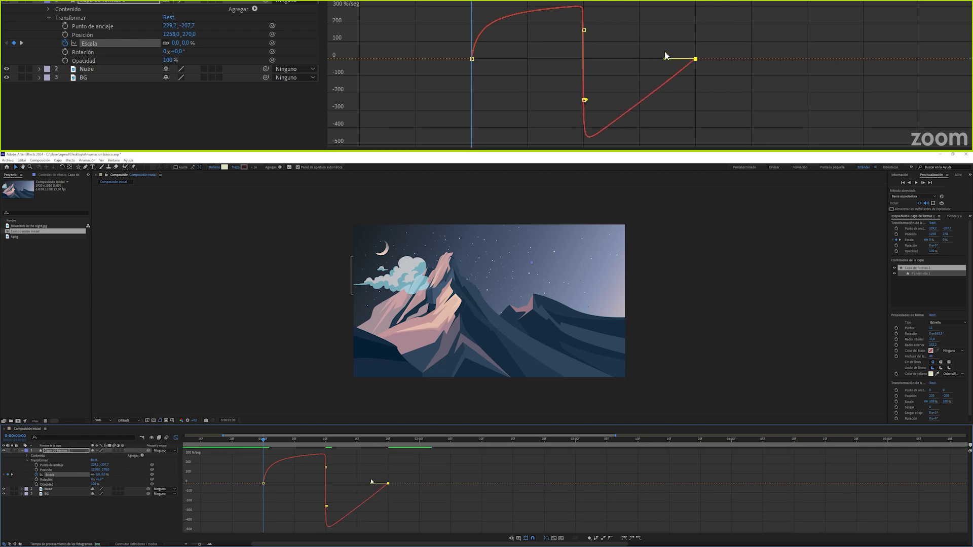
Step: Lengthen the speed handles of the 0:00:01:00 and 0:00:01:20 scale keyframes to steepen the curve around 0:00:01:10
click(473, 59)
drag(484, 59, 518, 59)
click(695, 93)
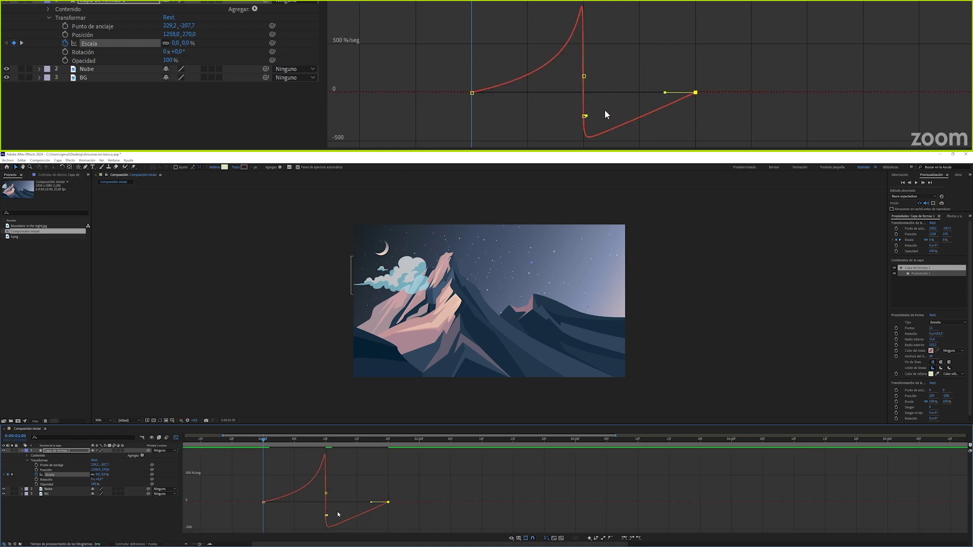
drag(663, 94, 648, 93)
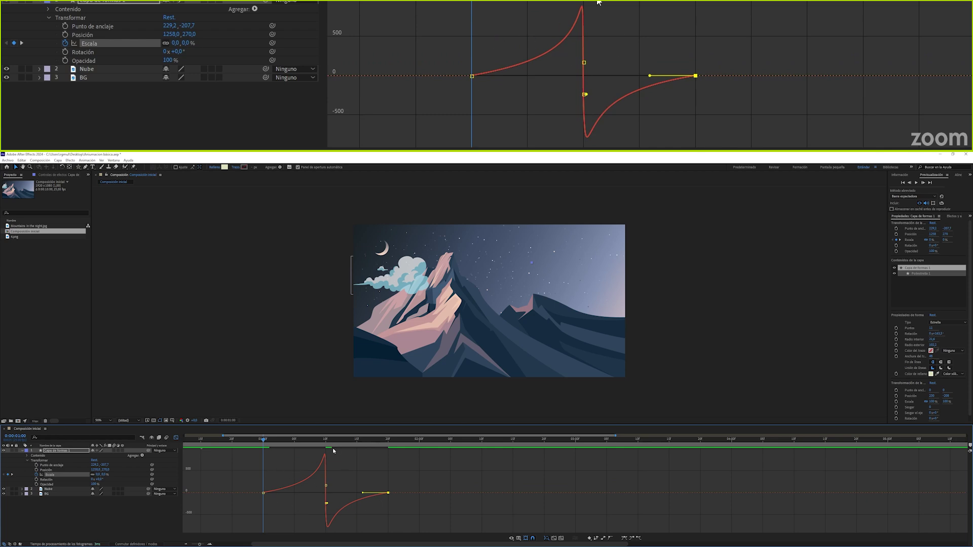
Step: Examine the star's scale speed along the curve from 0:00:01:00 to 0:00:01:20
mouse_move(478, 76)
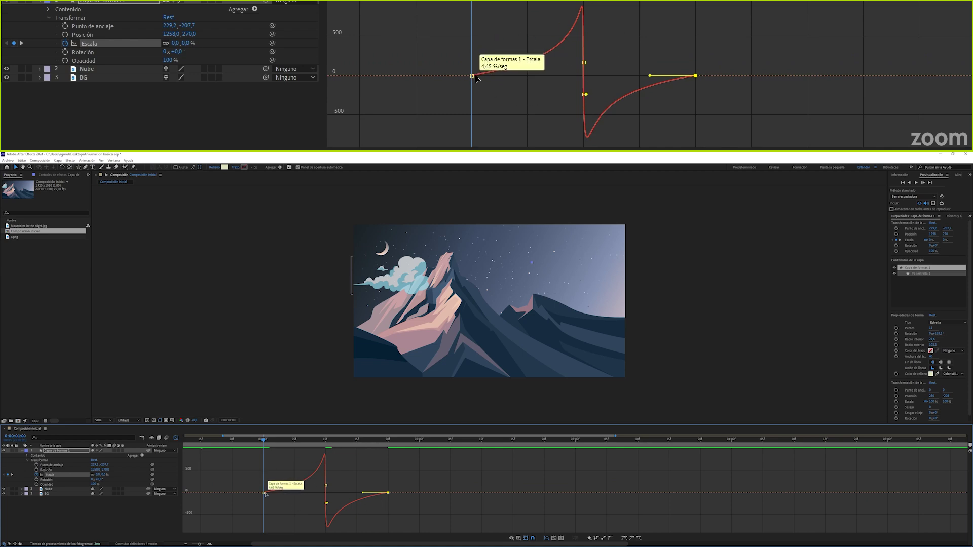
mouse_move(558, 48)
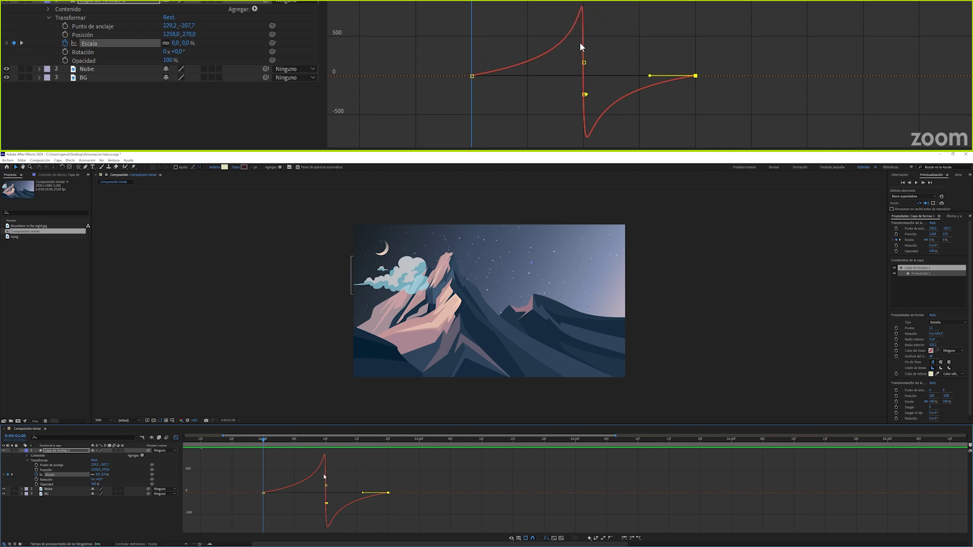
mouse_move(587, 134)
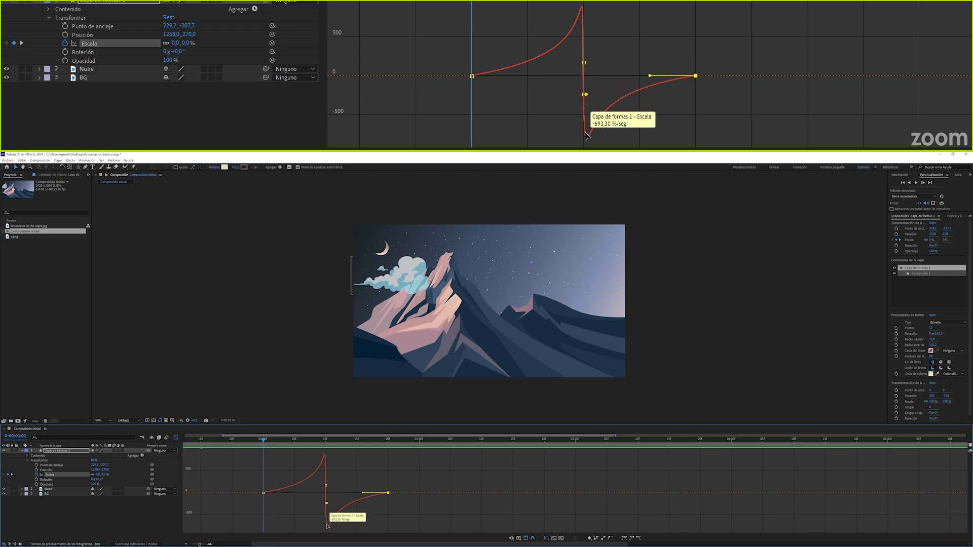
mouse_move(603, 116)
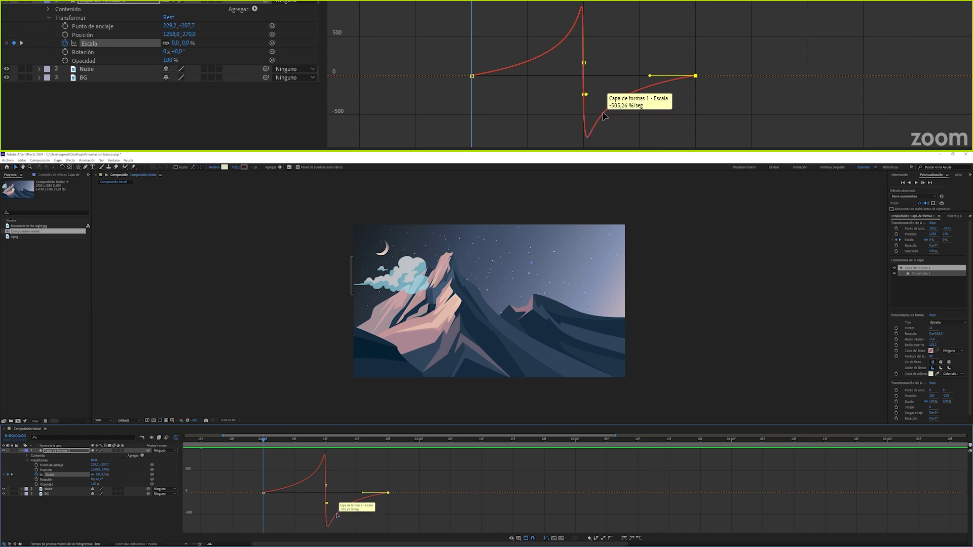
mouse_move(688, 78)
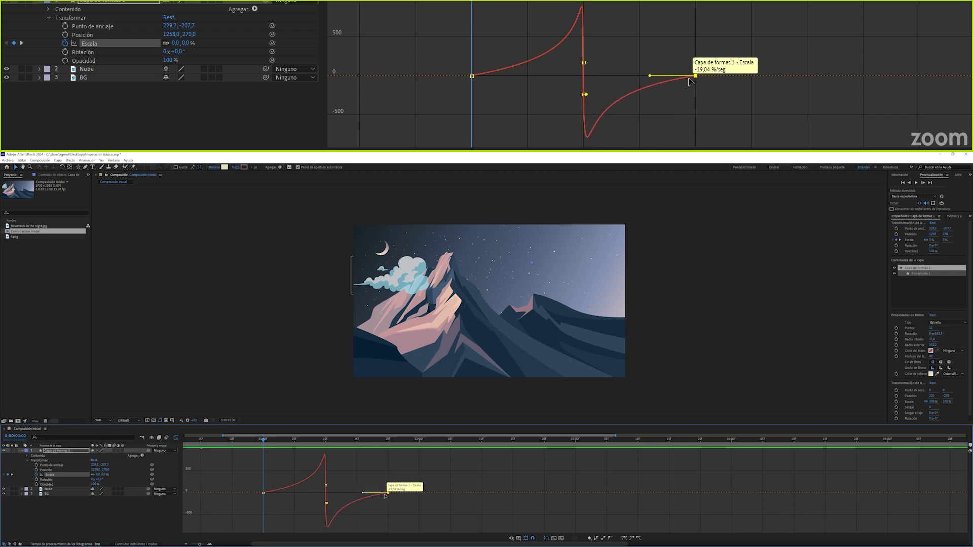
Step: Preview the star's animation with the new speed curve from just before 0:00:01:00, and return the timeline to the keyframe view
click(251, 441)
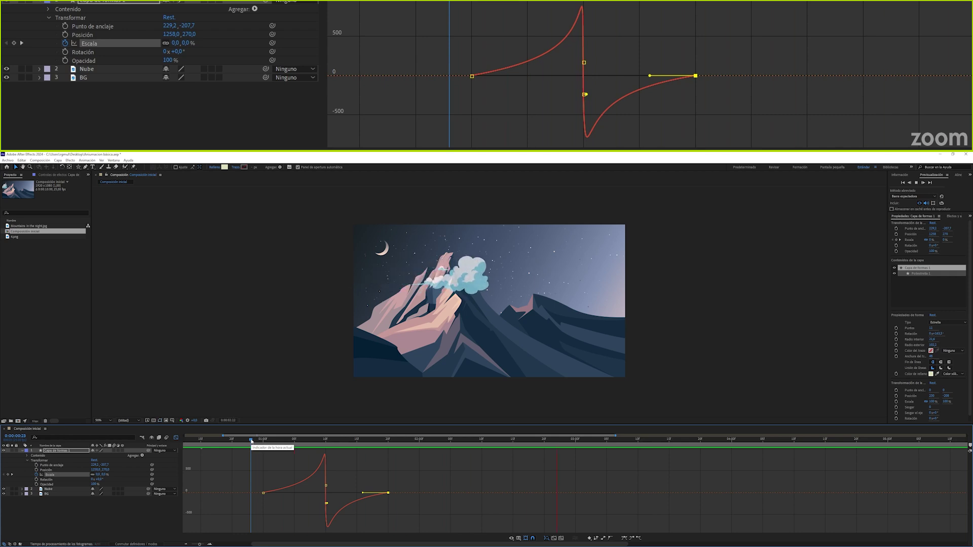
key(space)
key(space)
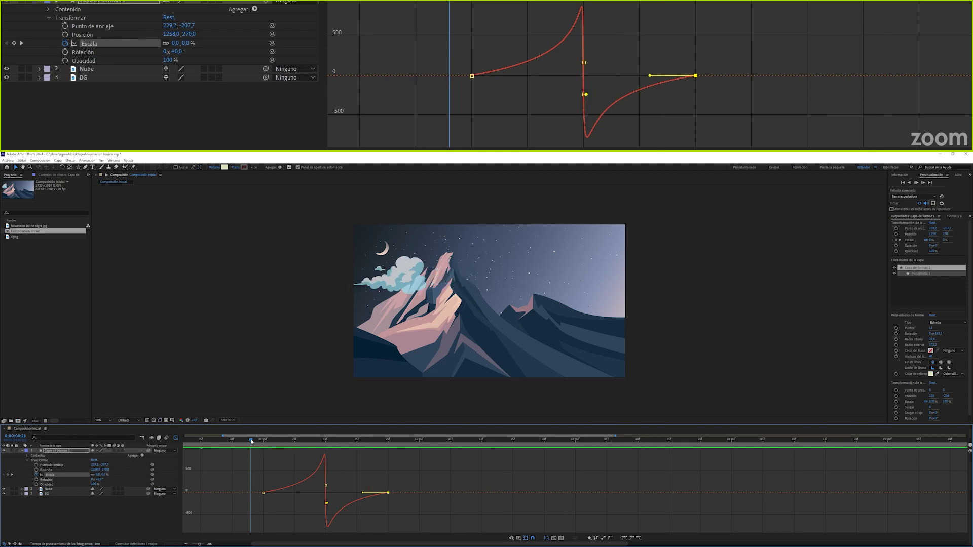
key(space)
key(space)
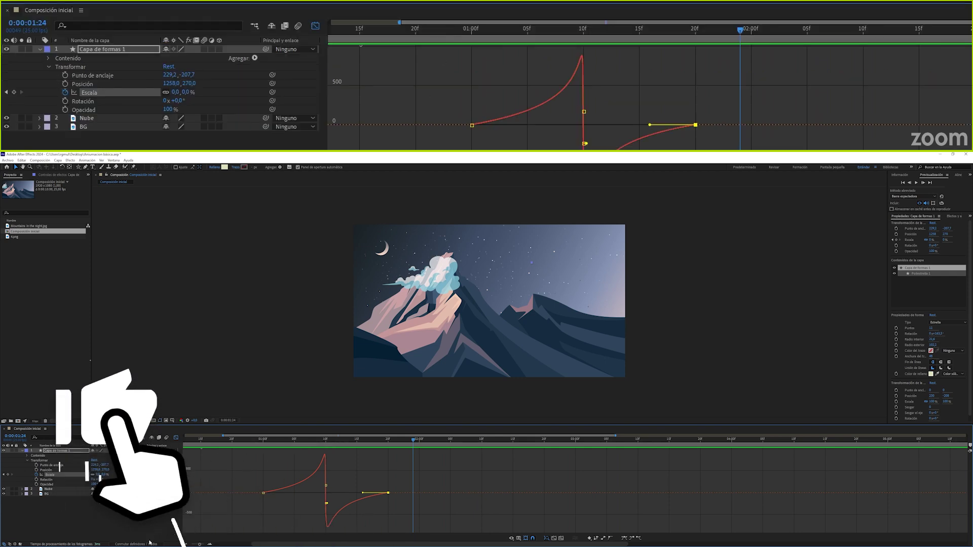
click(315, 28)
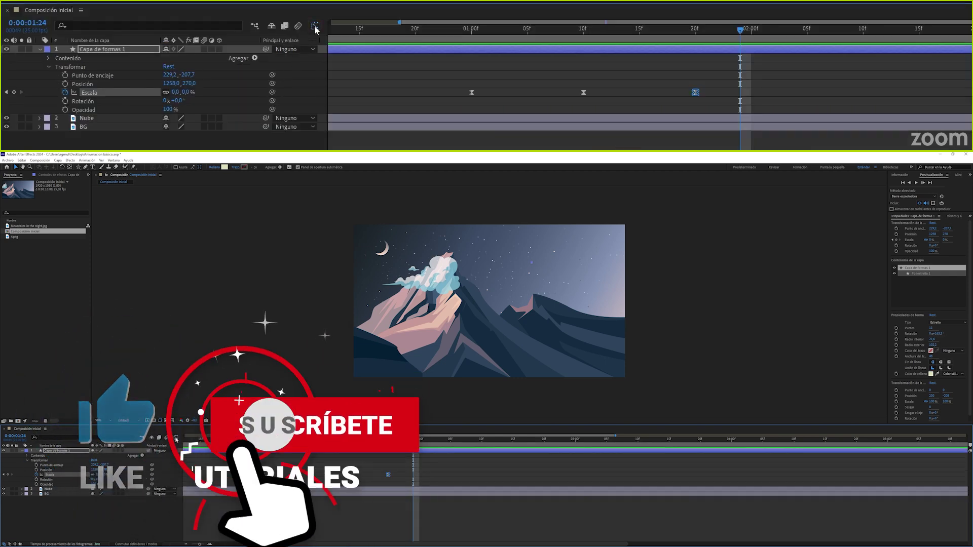